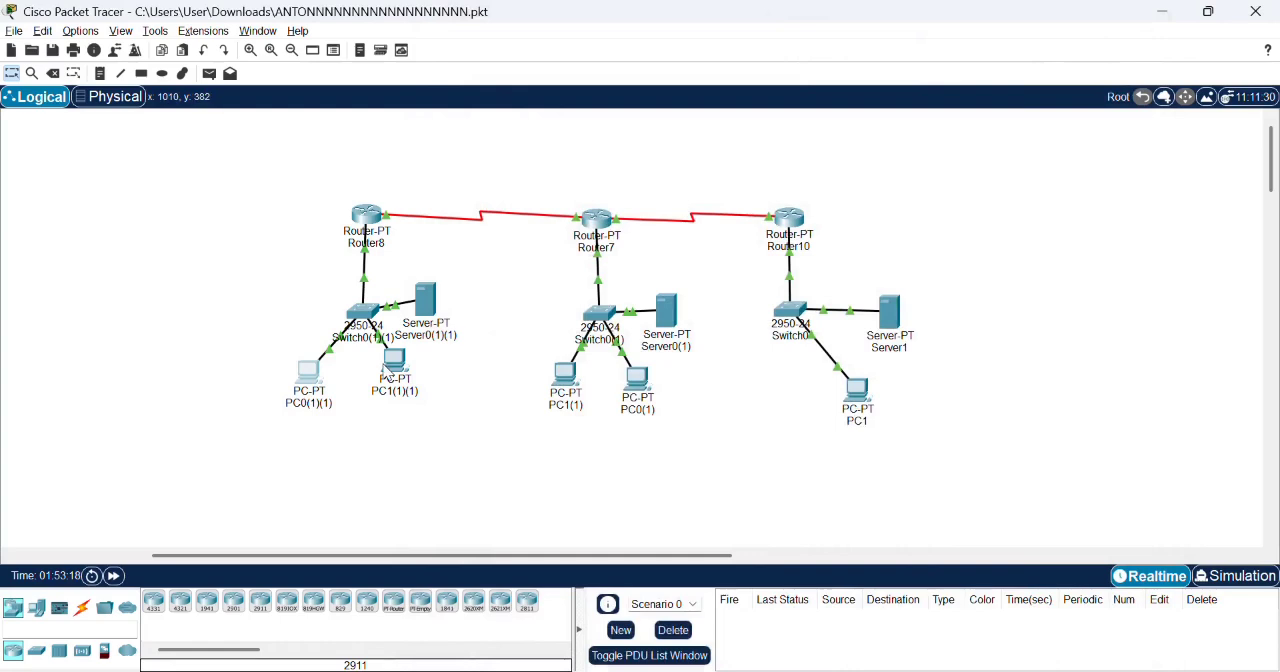
# - Examine the IP configuration of PC1(1)(1), PC1(1), PC0(1) and PC1 in turn
pyautogui.click(395, 362)
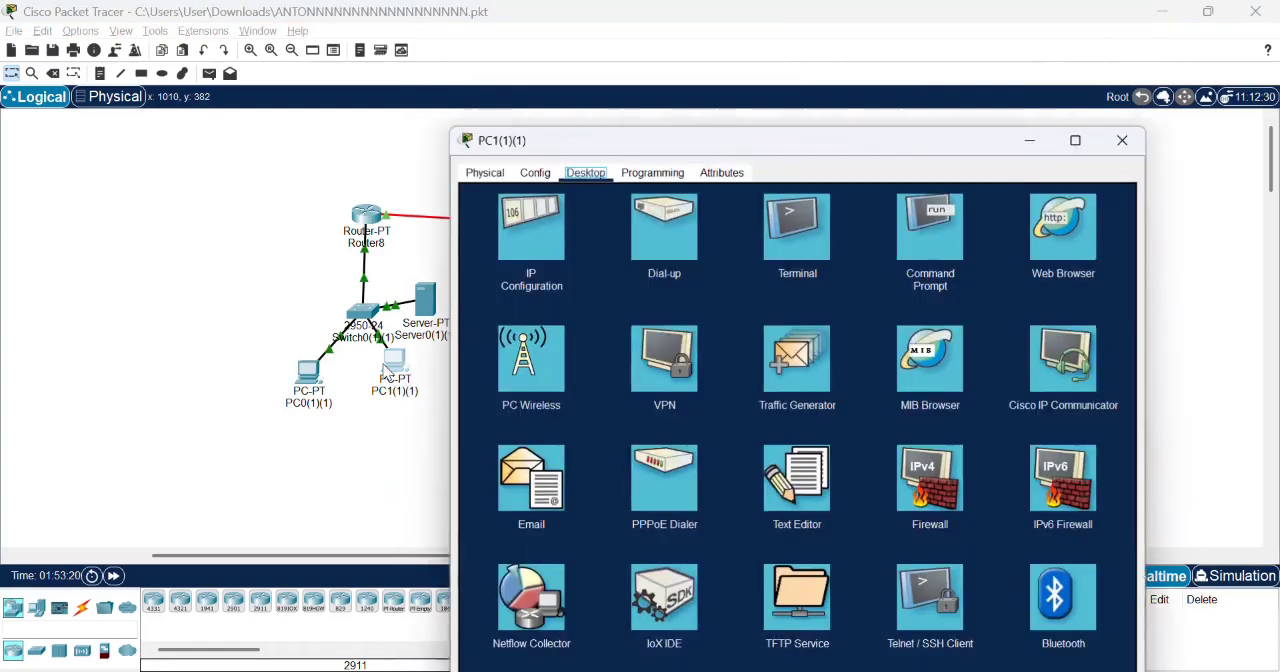
pyautogui.click(548, 232)
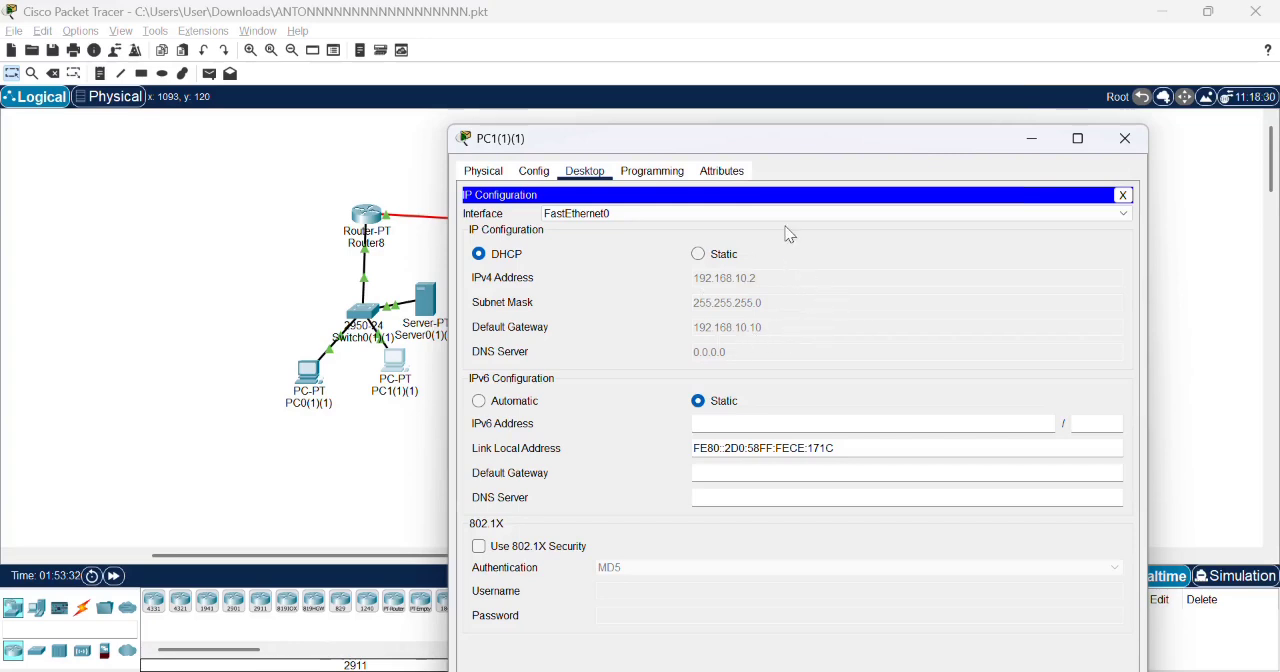
pyautogui.click(1125, 140)
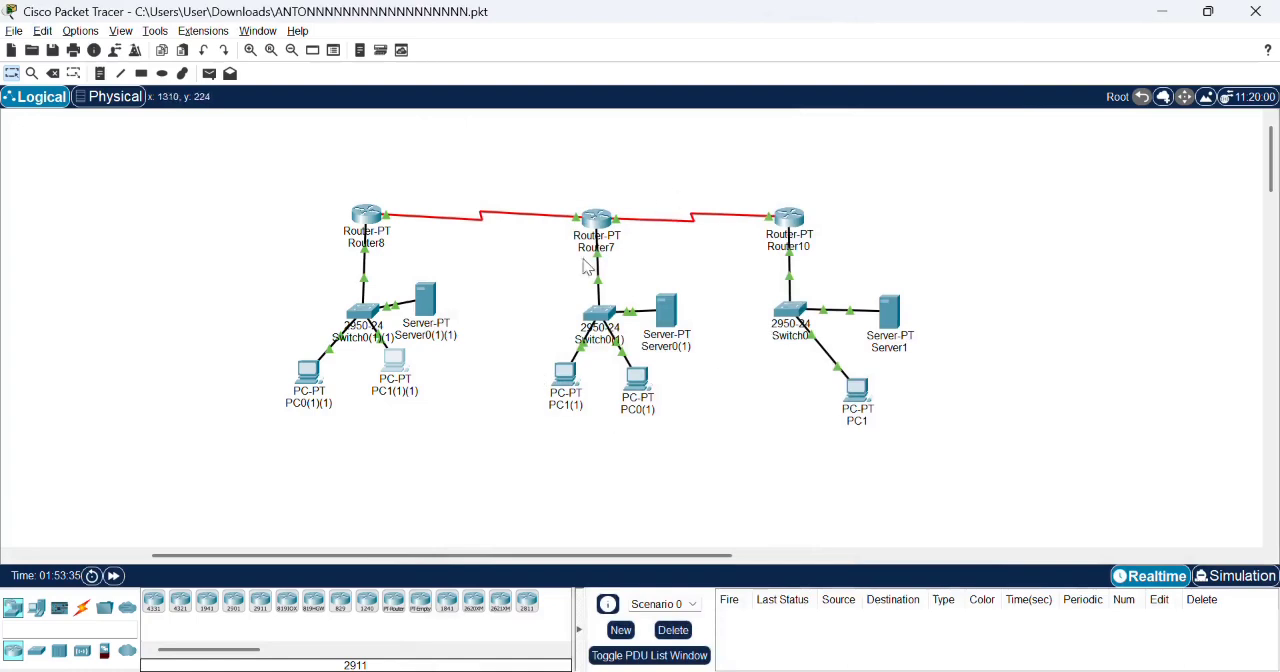
pyautogui.click(562, 380)
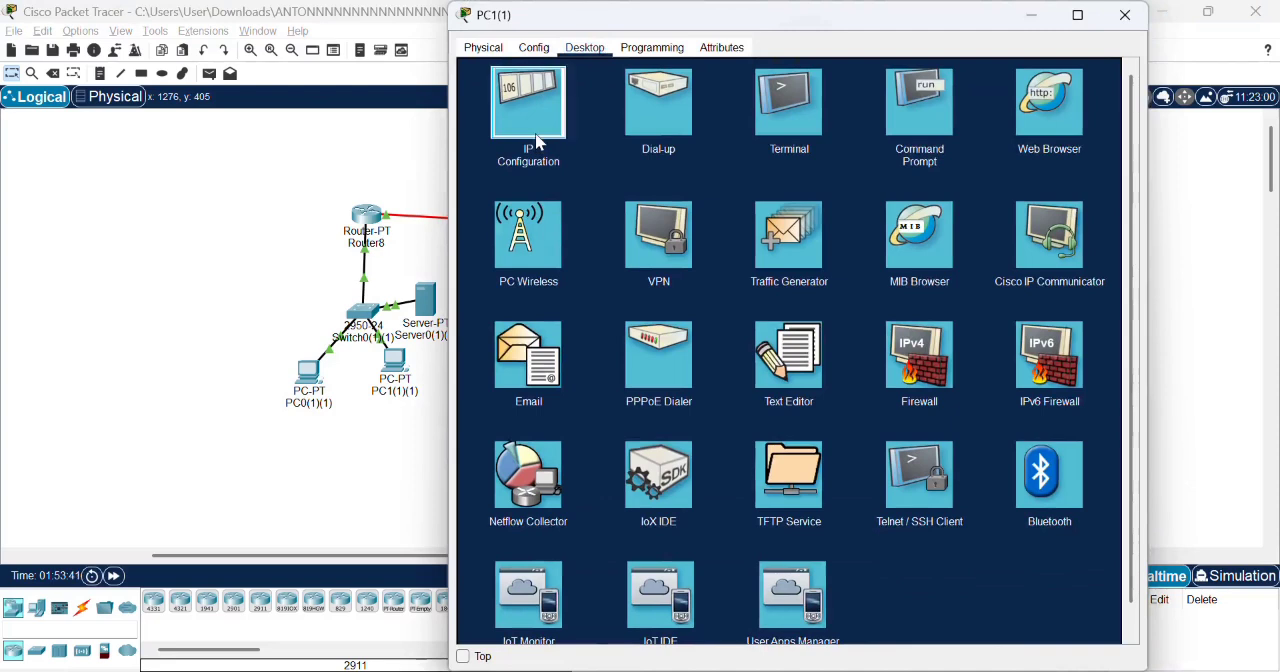
pyautogui.click(537, 143)
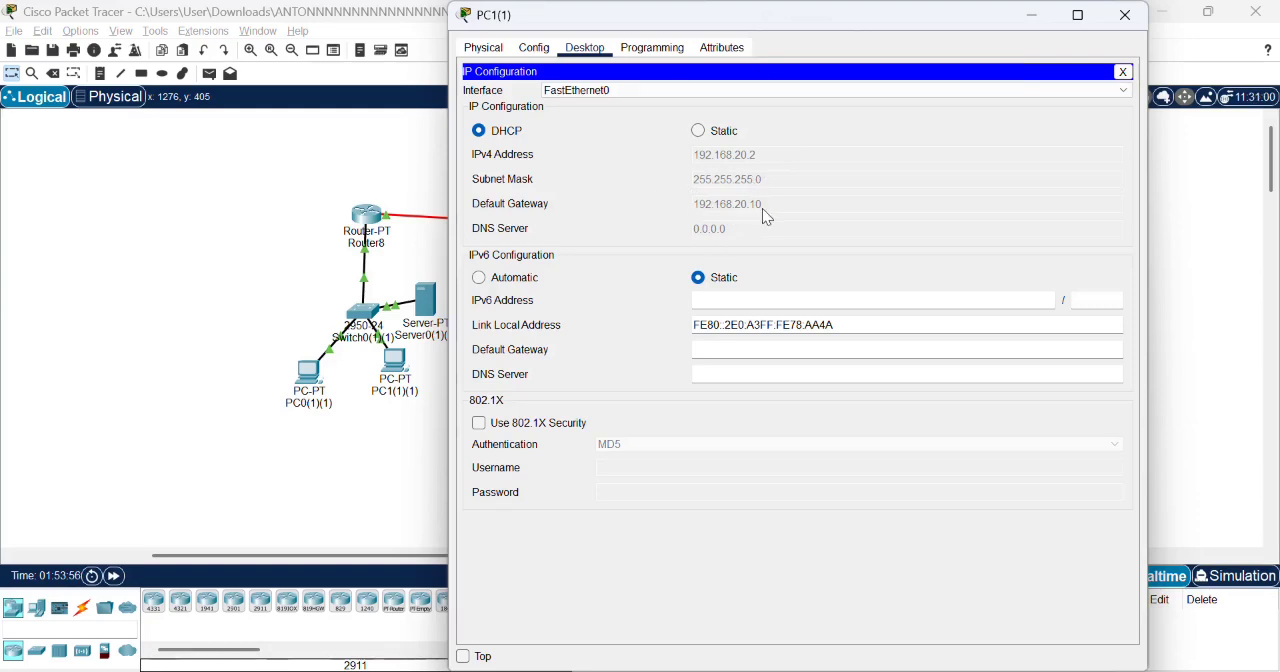
pyautogui.click(1133, 24)
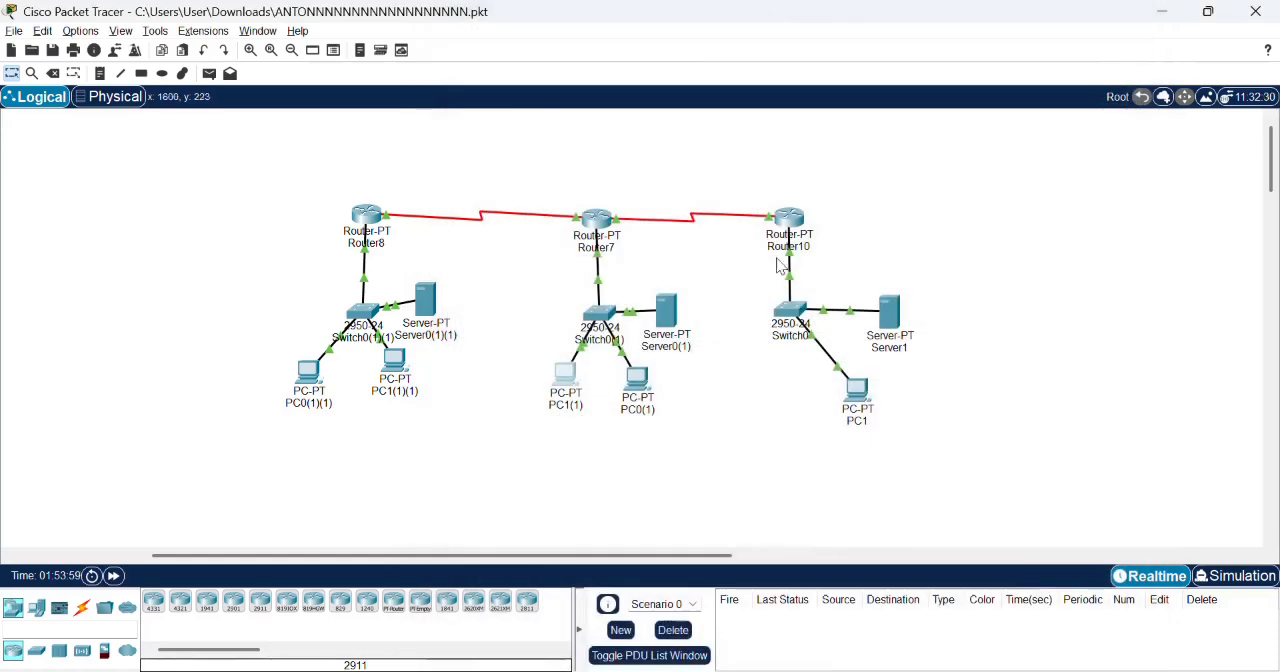
pyautogui.click(637, 383)
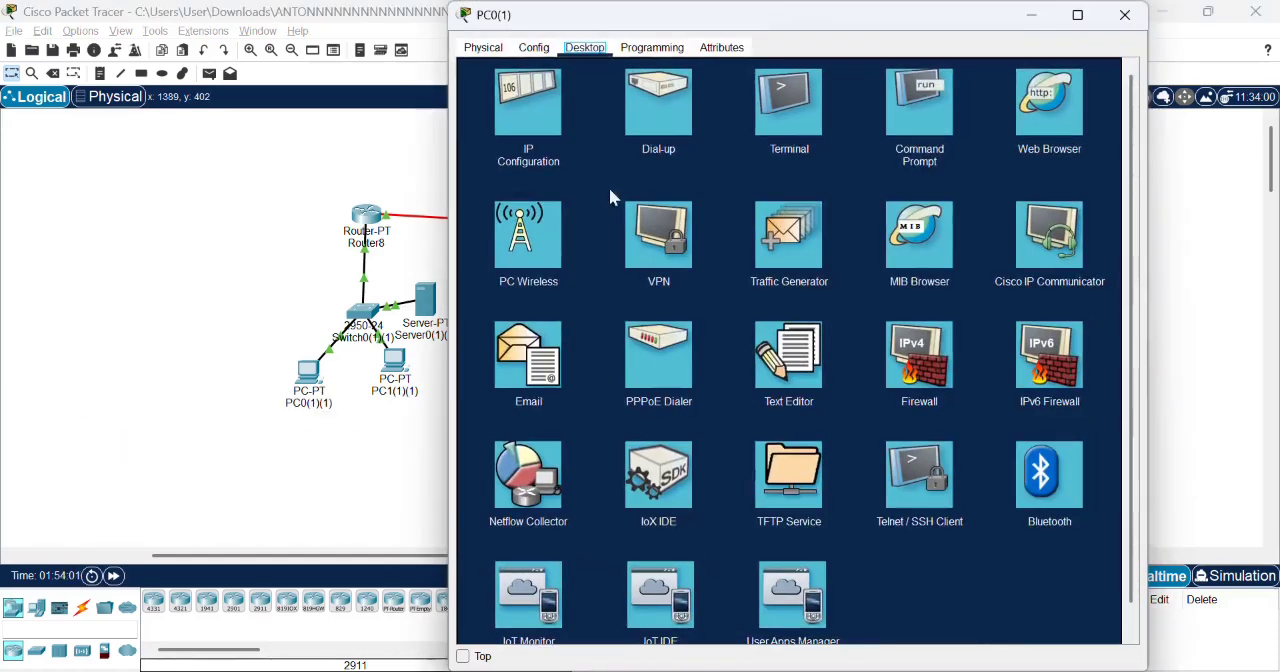
pyautogui.click(546, 113)
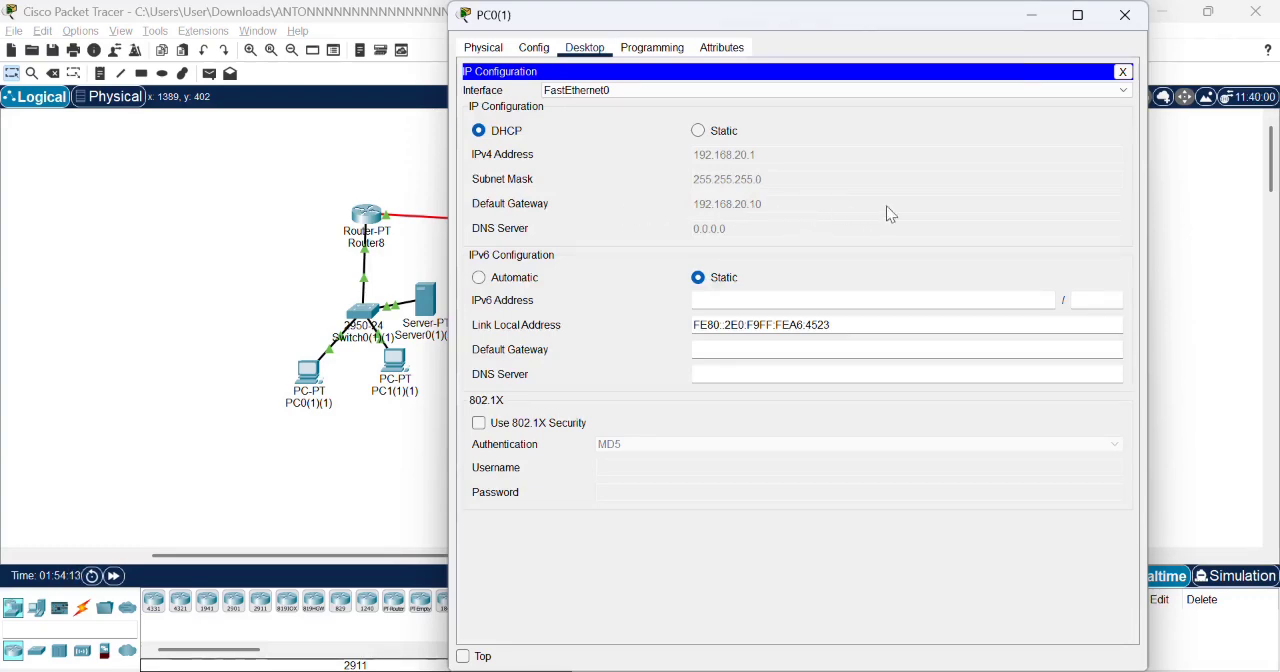
pyautogui.click(1125, 15)
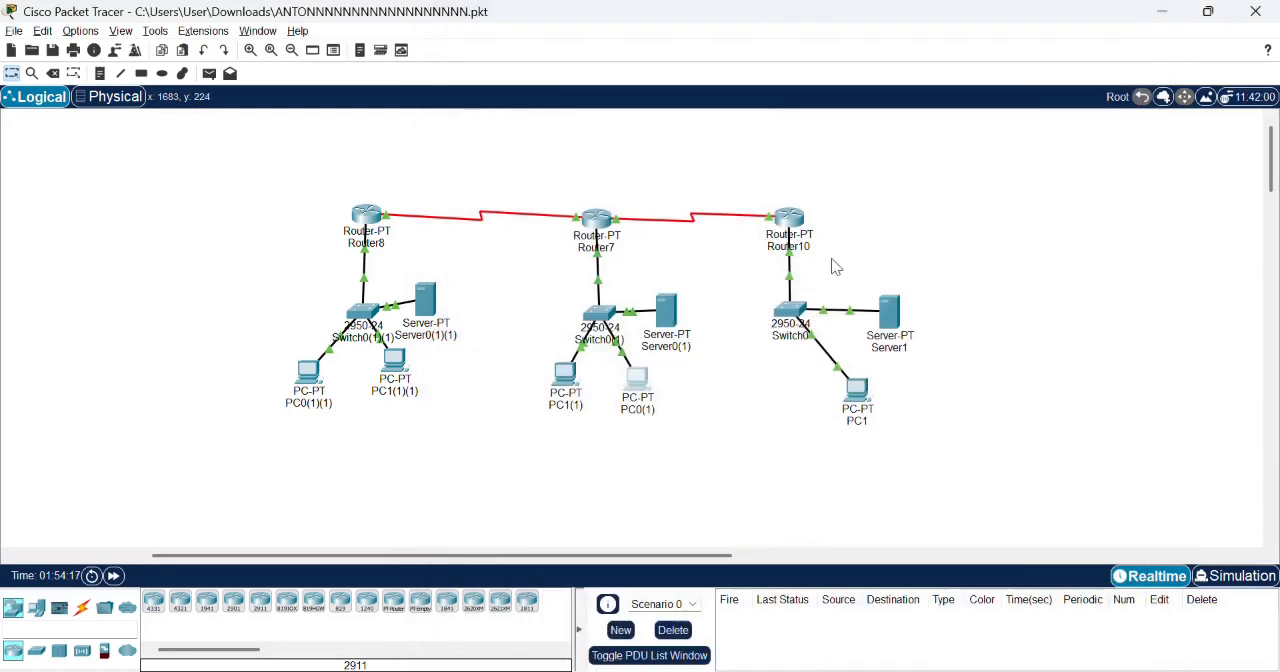
pyautogui.click(857, 392)
pyautogui.click(555, 120)
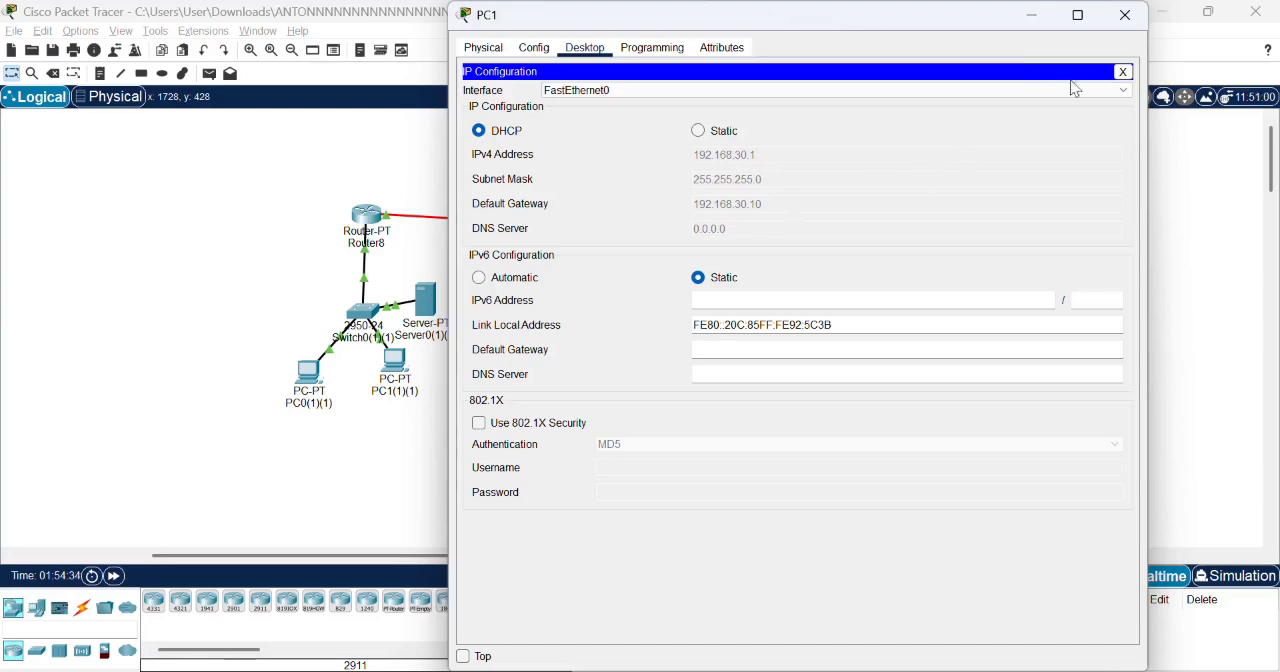
pyautogui.click(1125, 15)
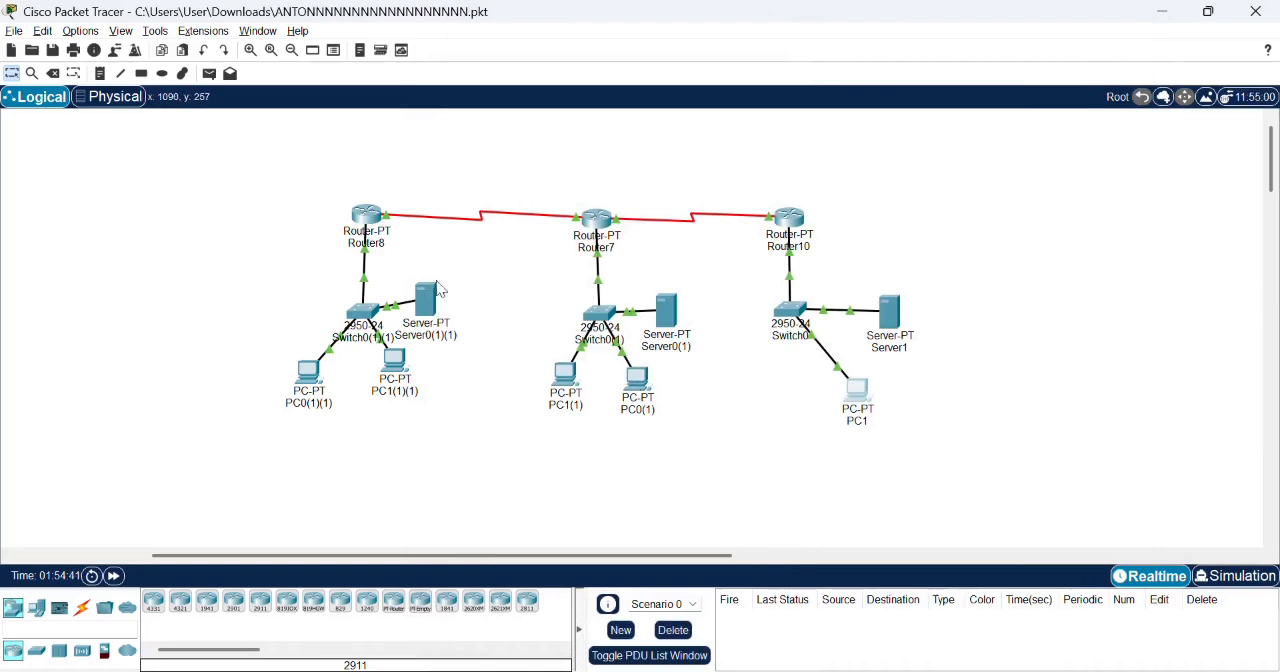
# - Examine the IP configuration of the three servers Server0(1)(1), Server0(1) and Server1
pyautogui.moveTo(435, 303)
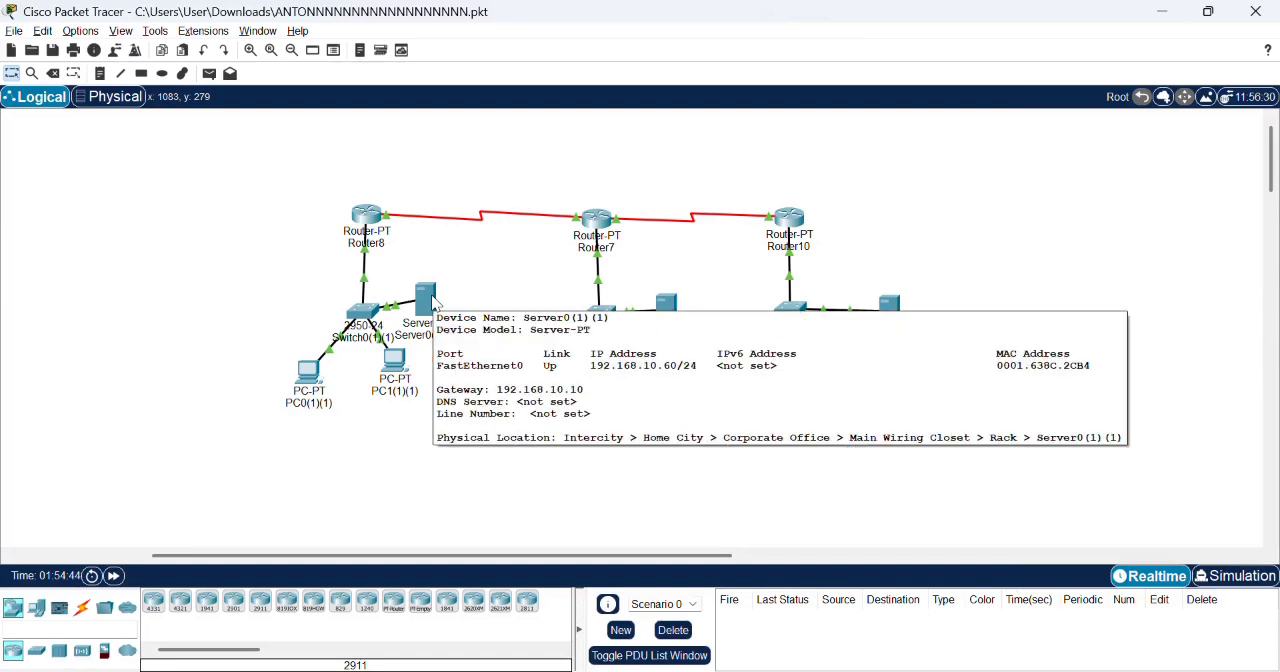
pyautogui.click(427, 299)
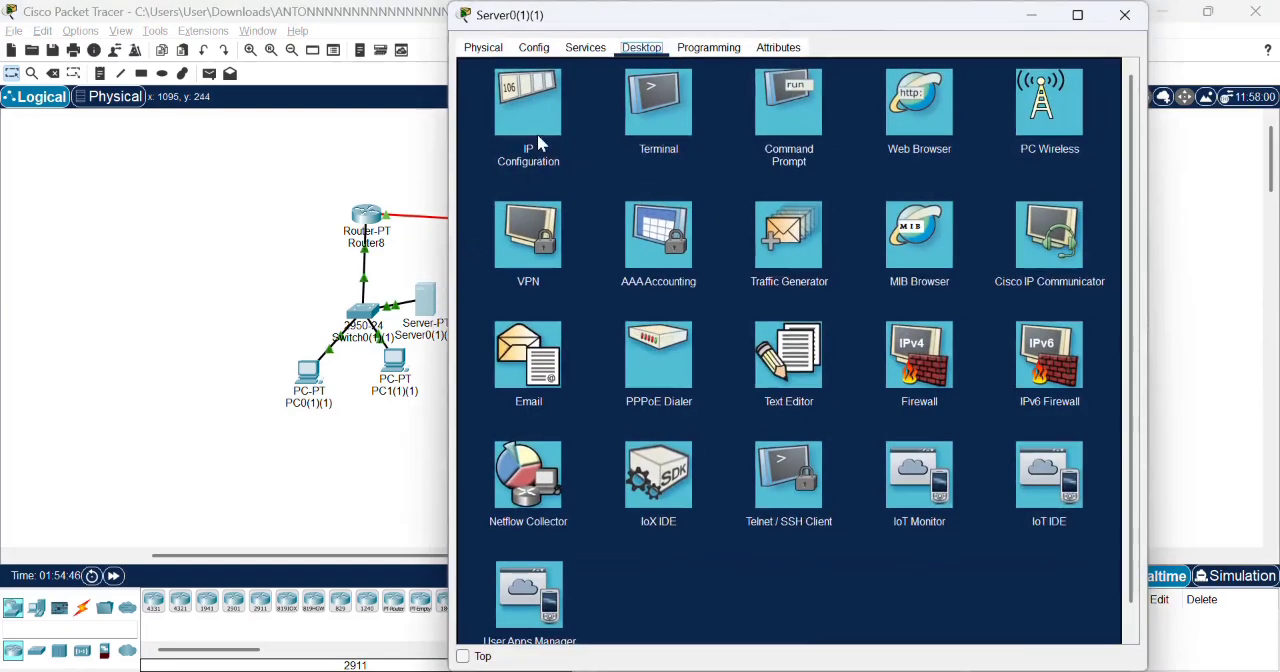
pyautogui.click(537, 134)
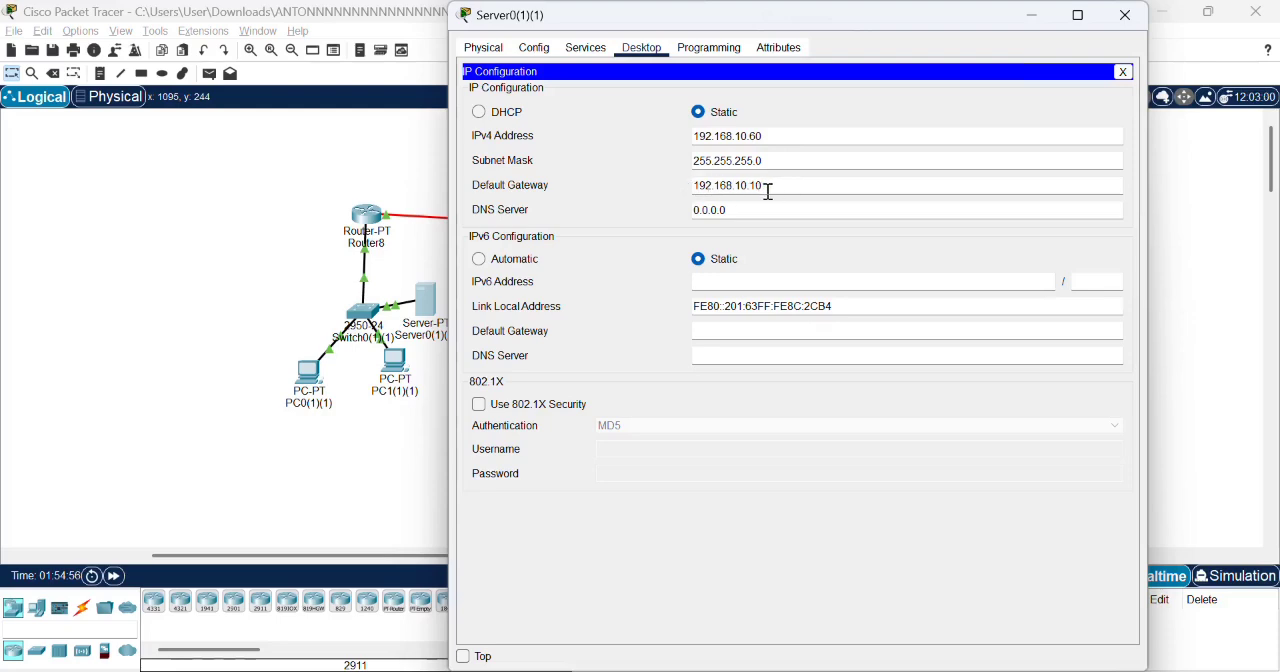
pyautogui.click(1122, 17)
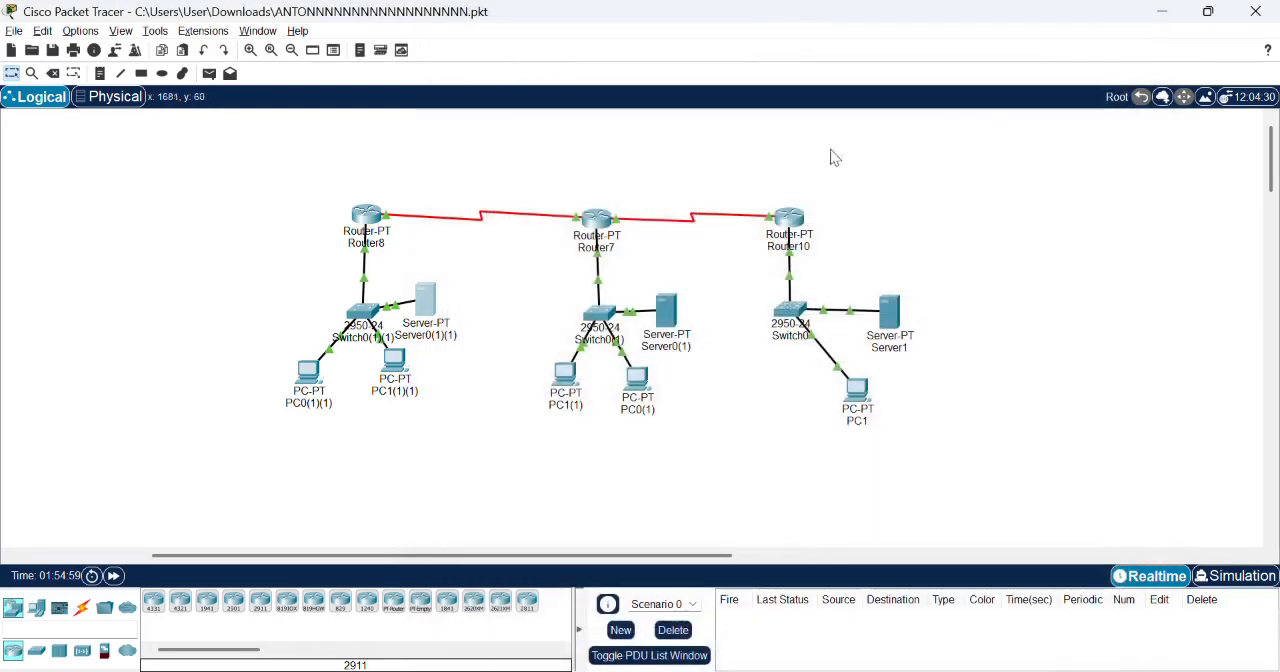
pyautogui.click(666, 310)
pyautogui.click(530, 140)
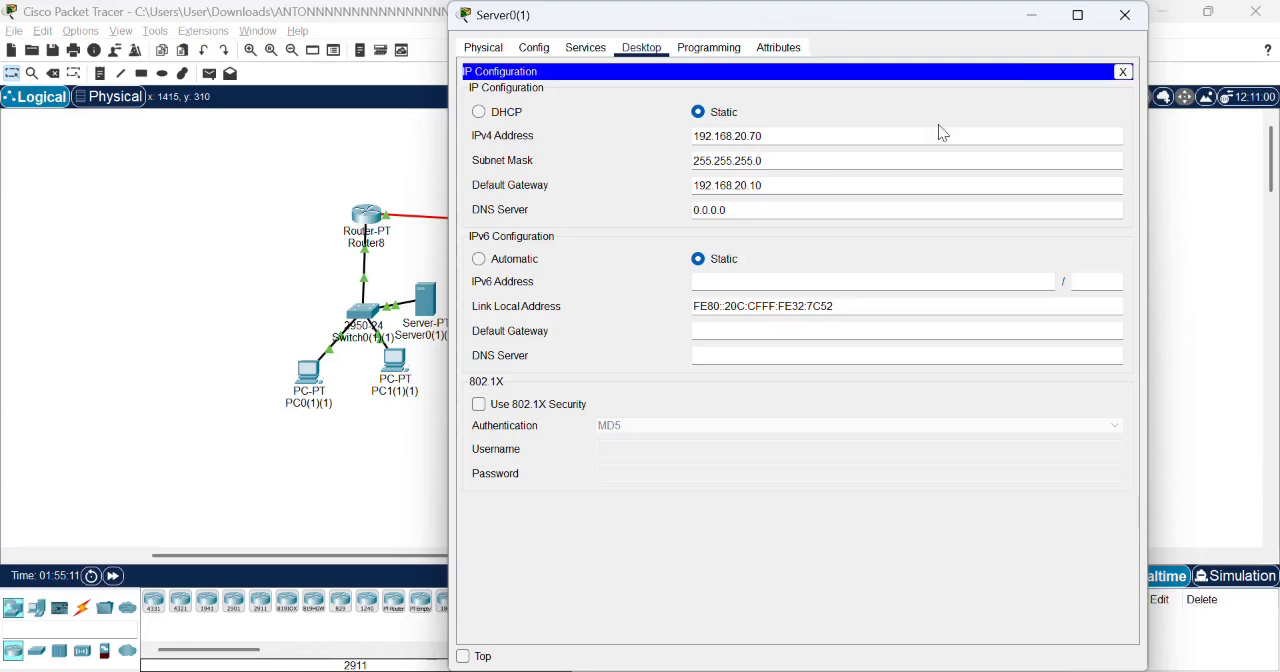
pyautogui.click(1125, 20)
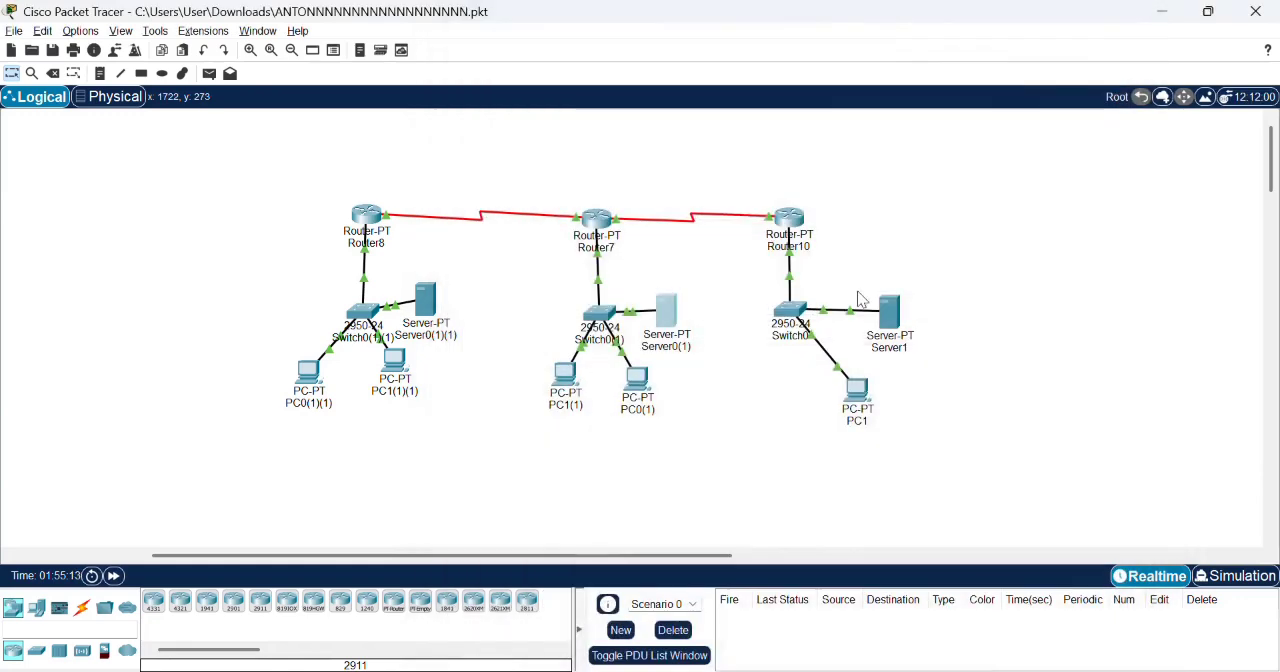
pyautogui.click(888, 316)
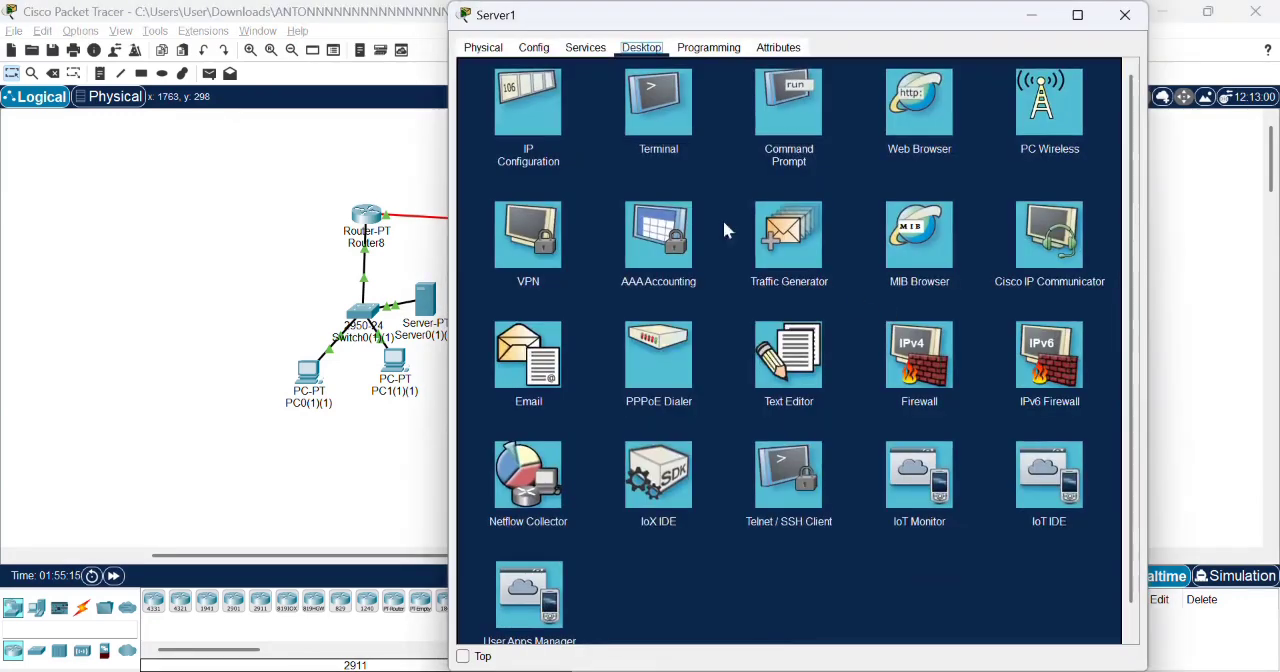
pyautogui.click(550, 114)
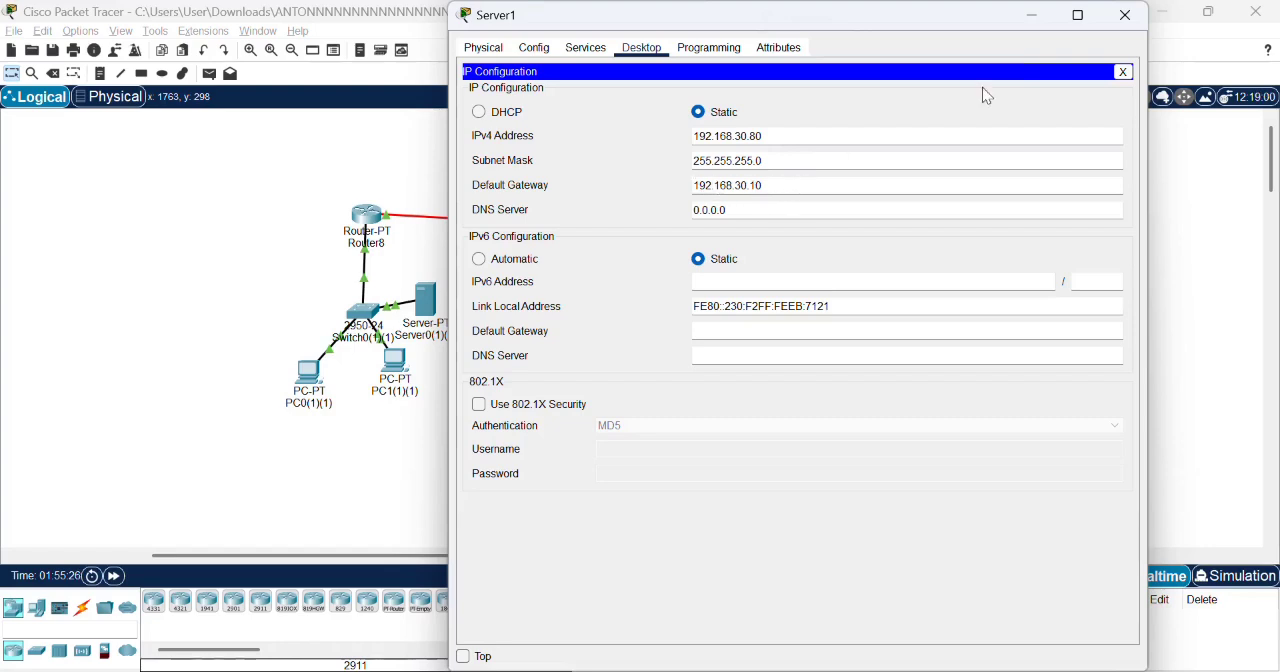
pyautogui.click(1124, 17)
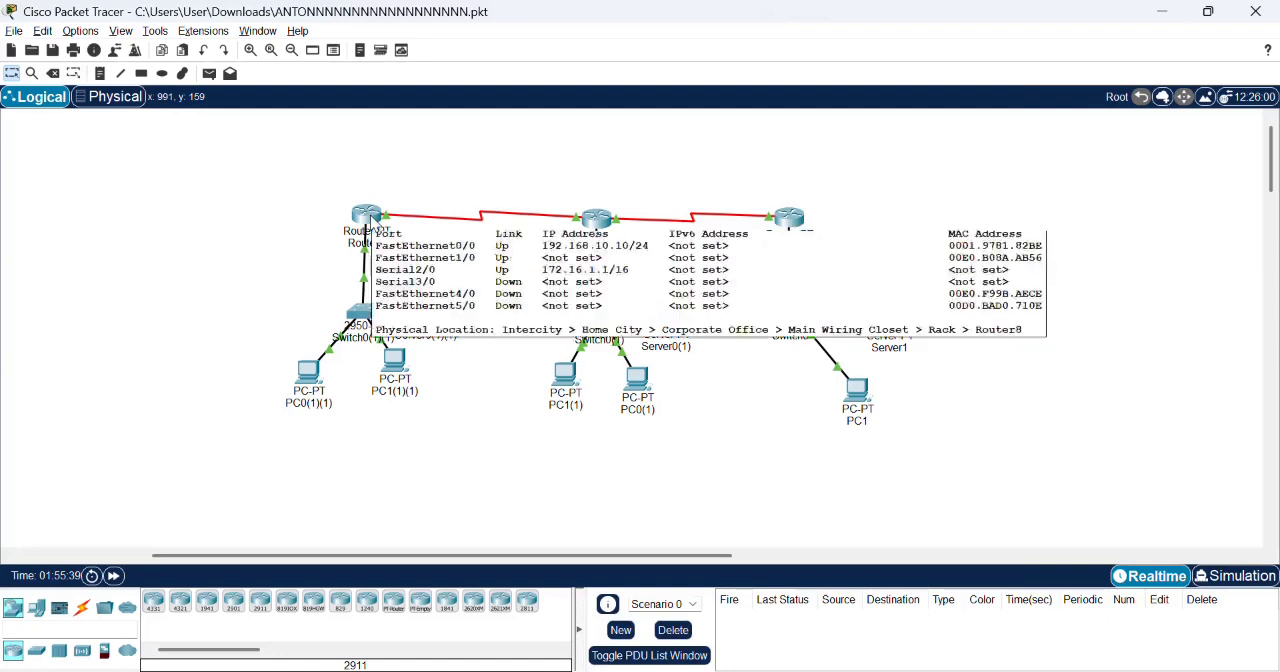
# - Examine the serial interface addresses: Serial2/0 on Router8, Serial2/0 and Serial3/0 on Router7, and Serial3/0 on Router10
pyautogui.click(372, 222)
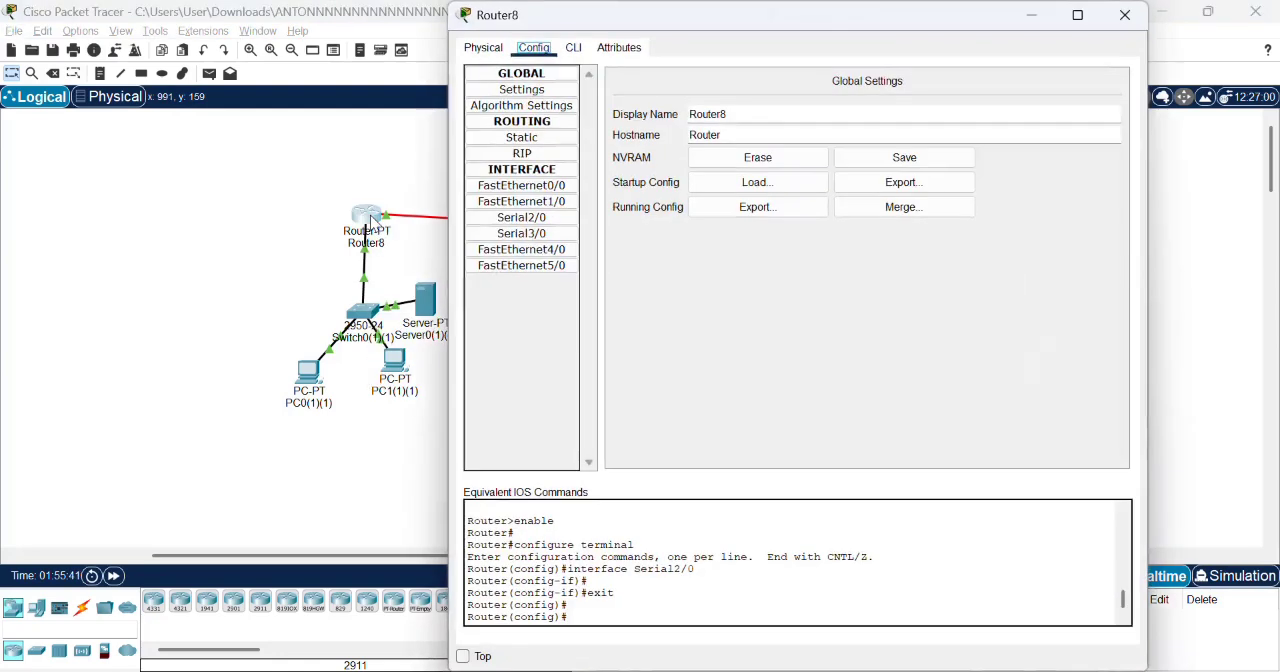
pyautogui.click(478, 221)
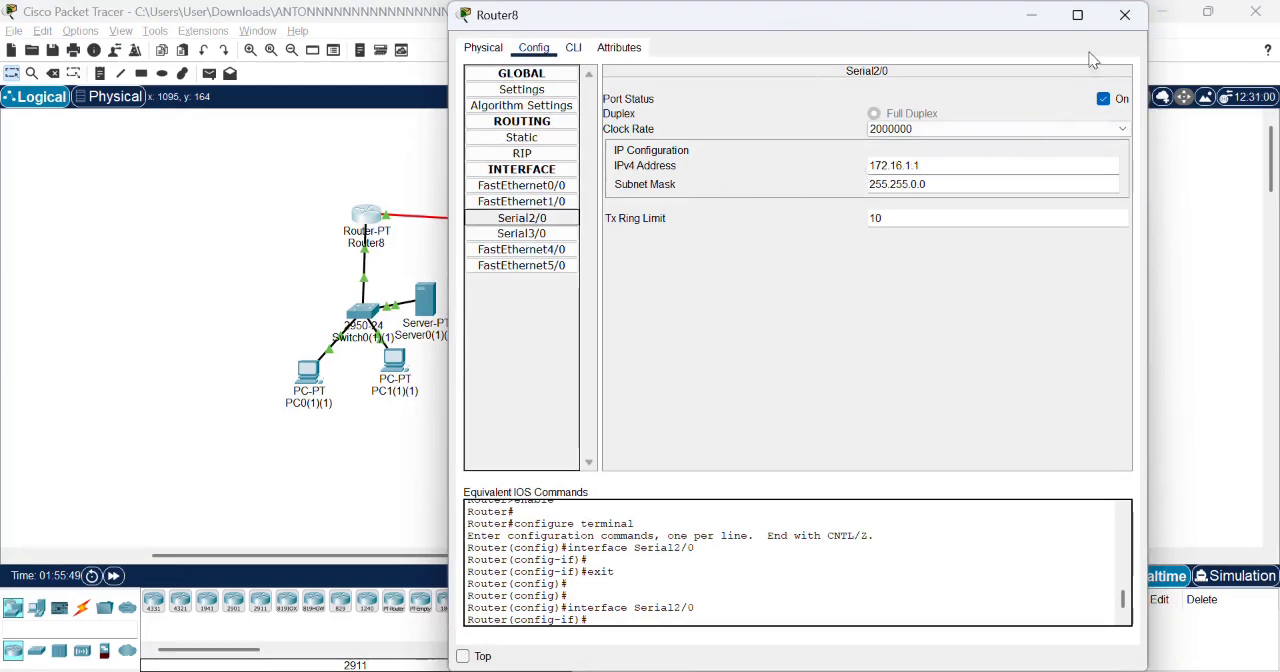
pyautogui.click(1125, 15)
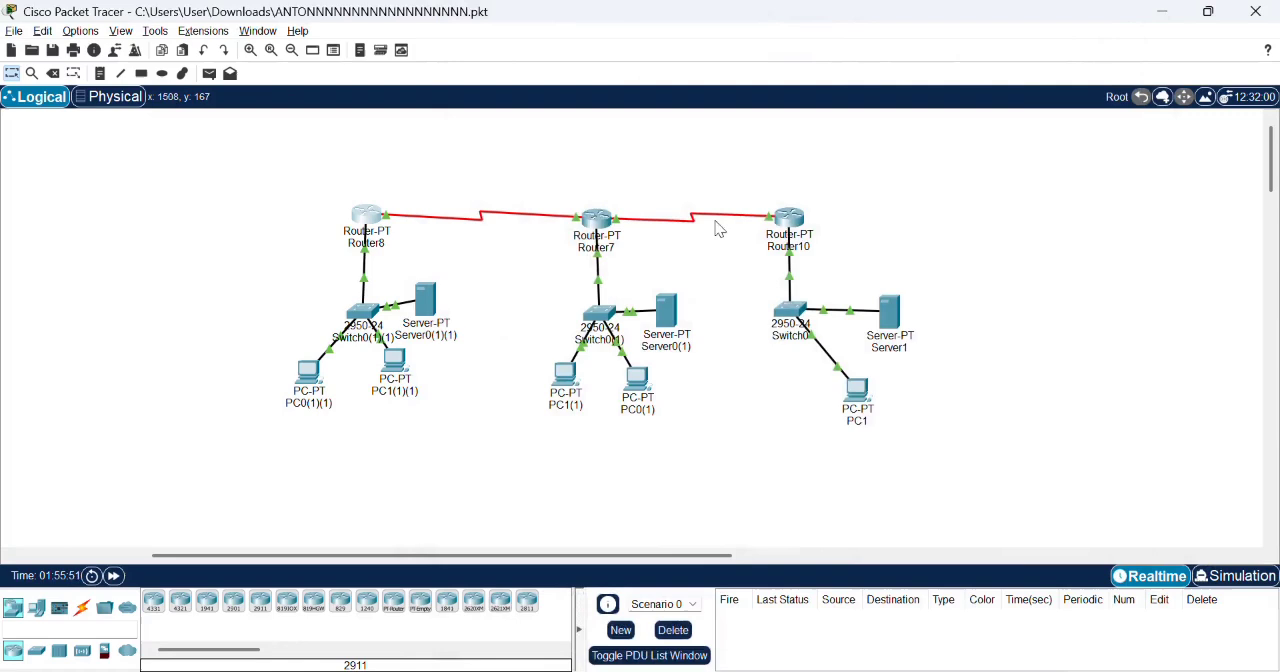
pyautogui.click(602, 222)
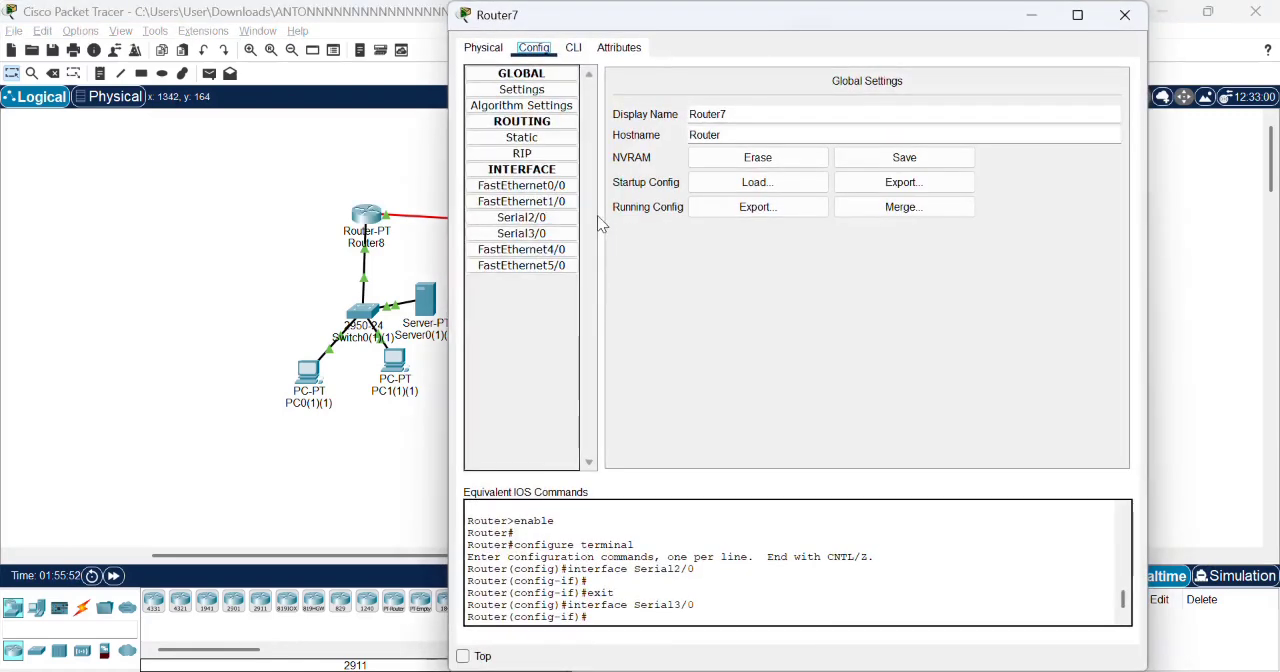
pyautogui.click(563, 218)
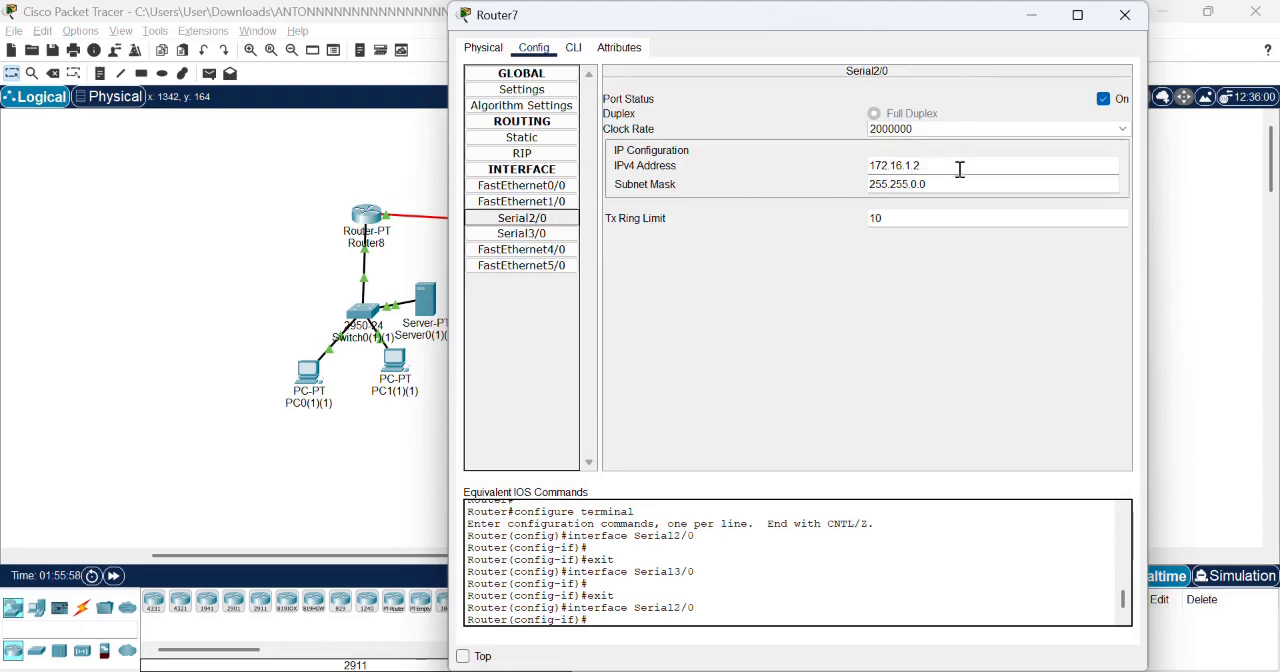
pyautogui.click(537, 234)
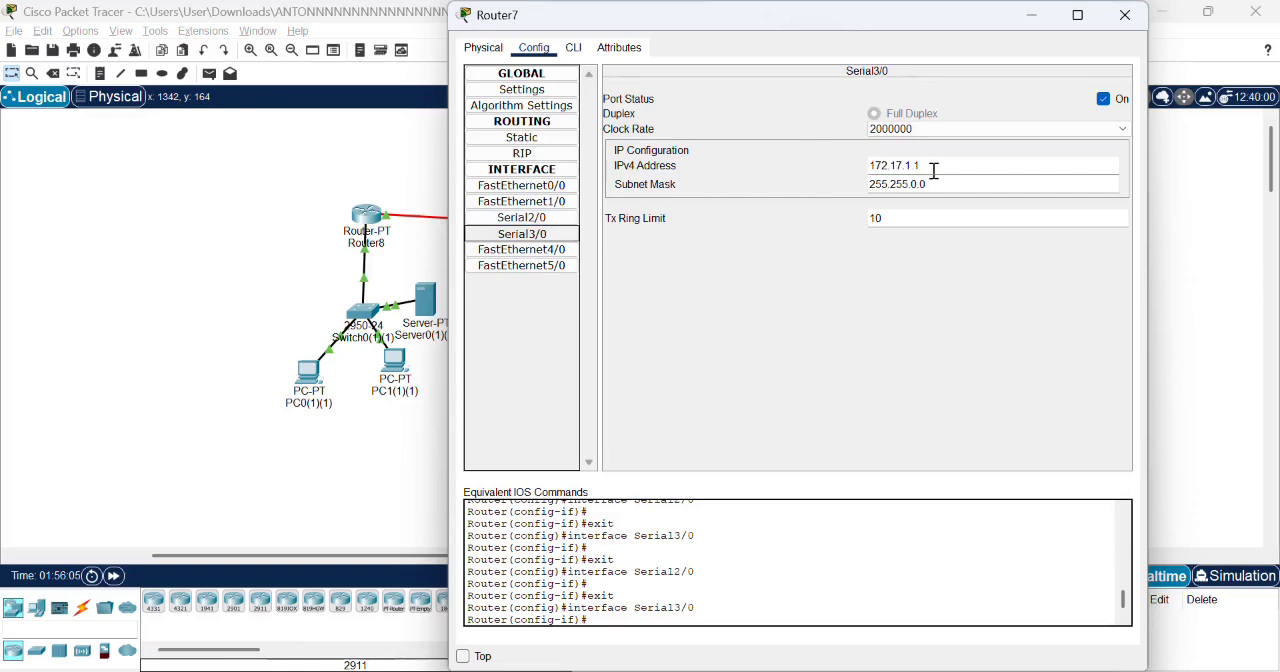
pyautogui.click(1125, 15)
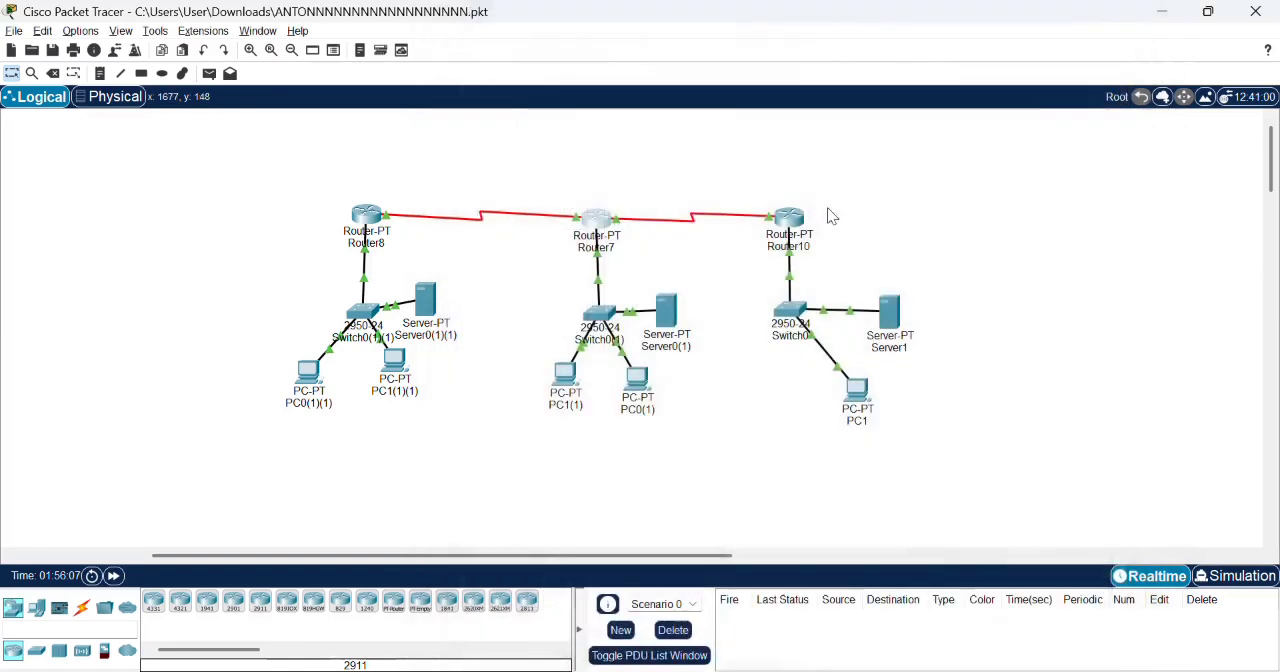
pyautogui.click(795, 212)
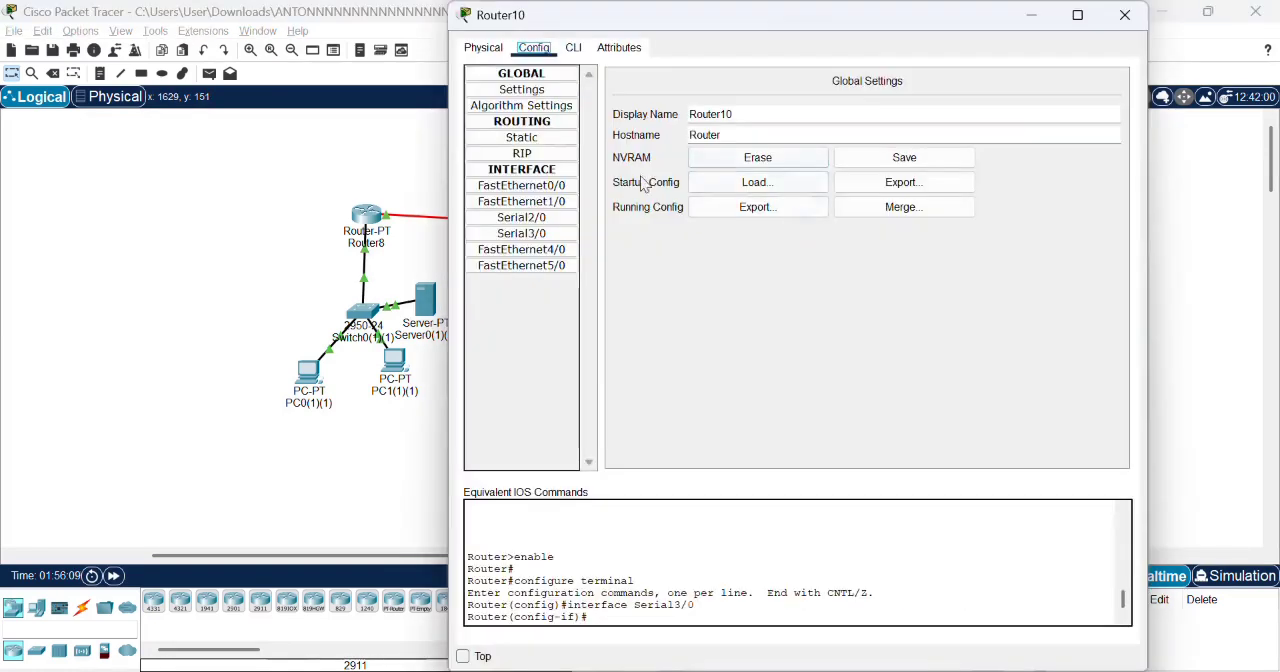
pyautogui.click(530, 233)
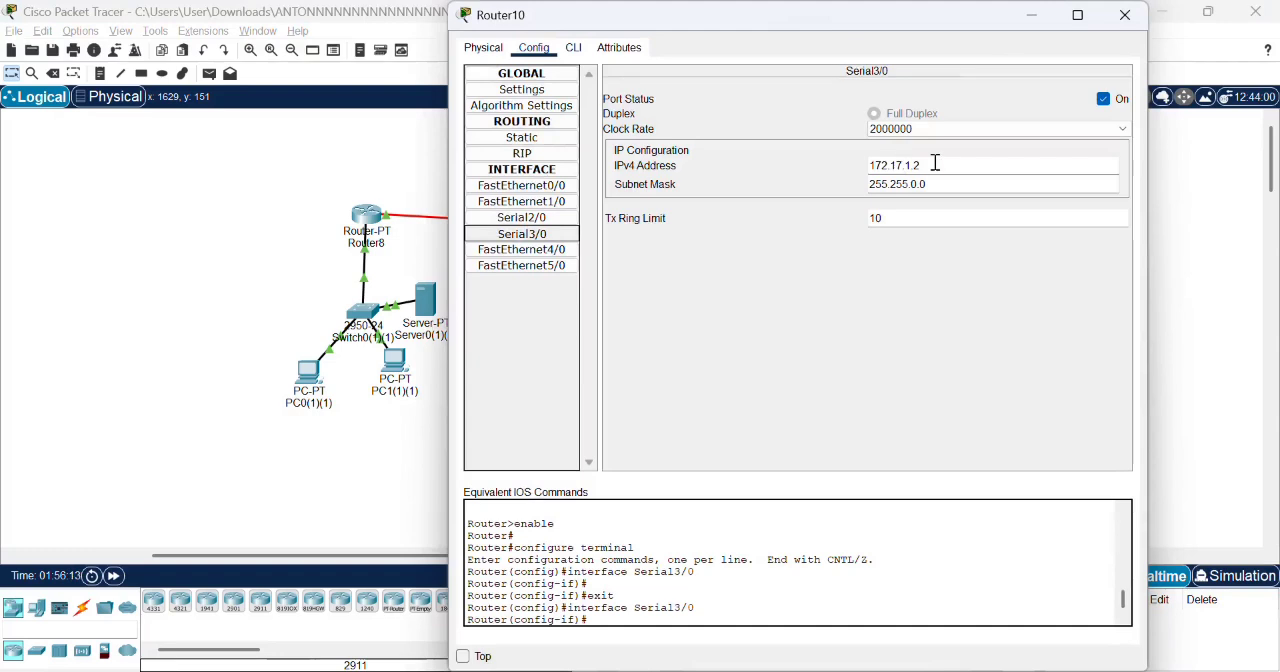
pyautogui.click(1121, 24)
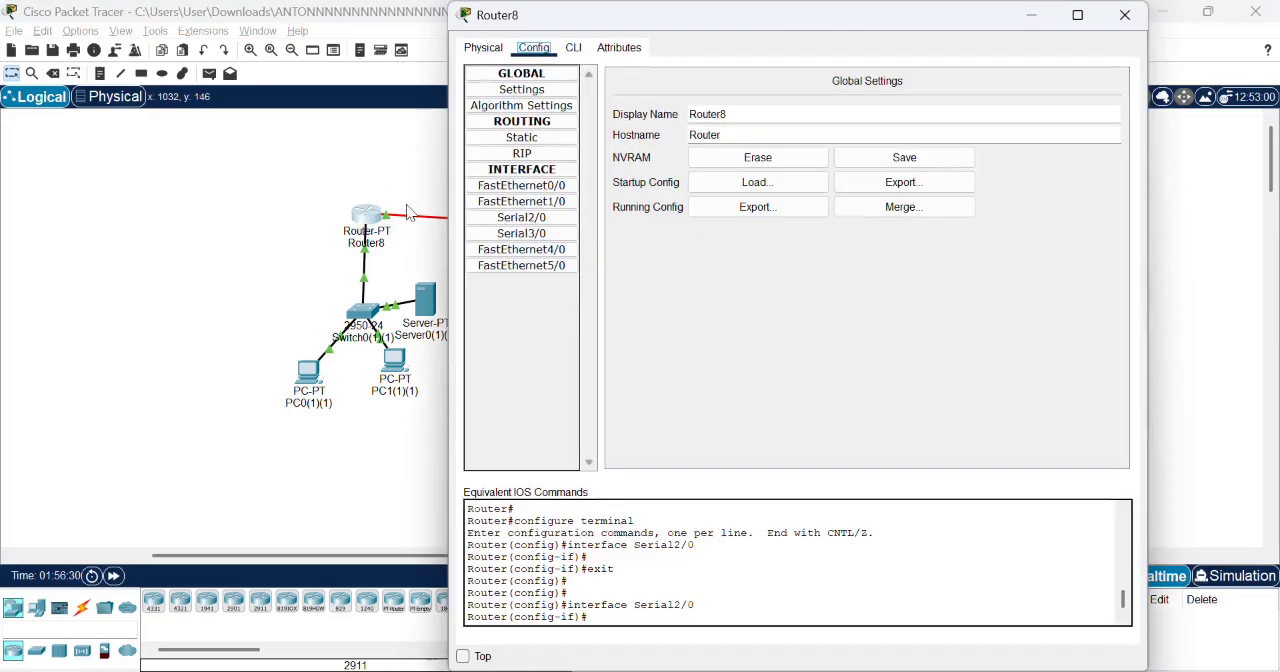
# - Fill in a new static route on Router8 with network 192.168.20.70 and mask 255.255.255.0
pyautogui.click(512, 141)
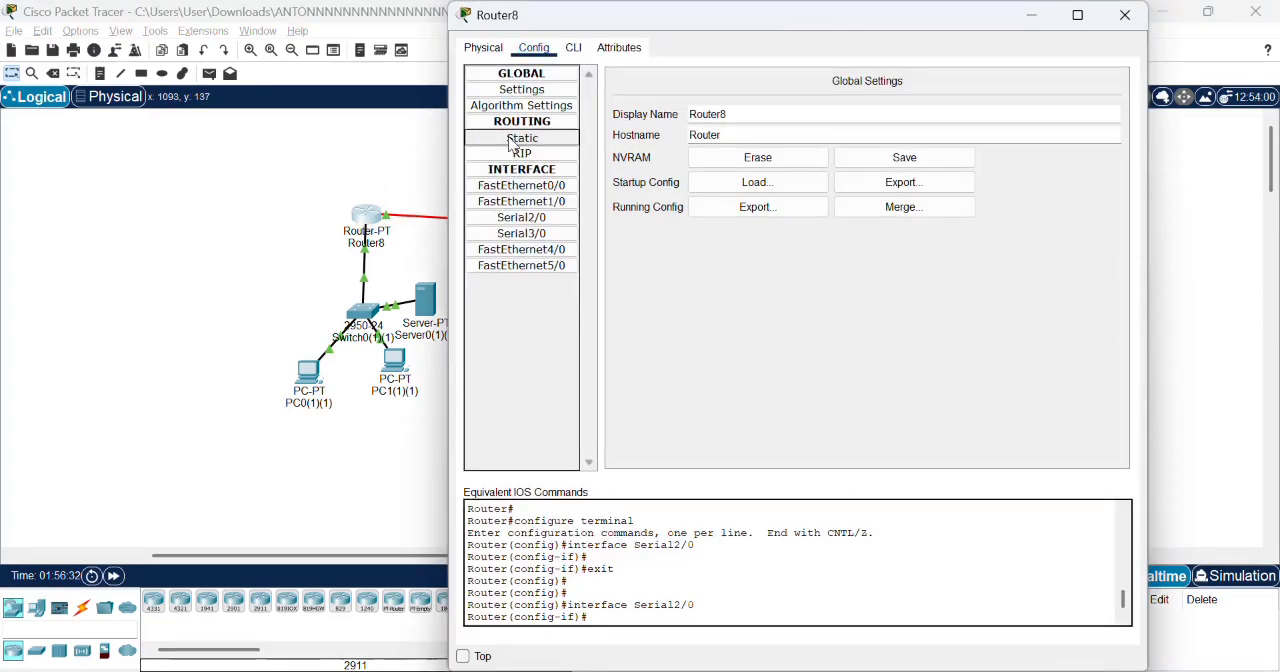
pyautogui.click(676, 100)
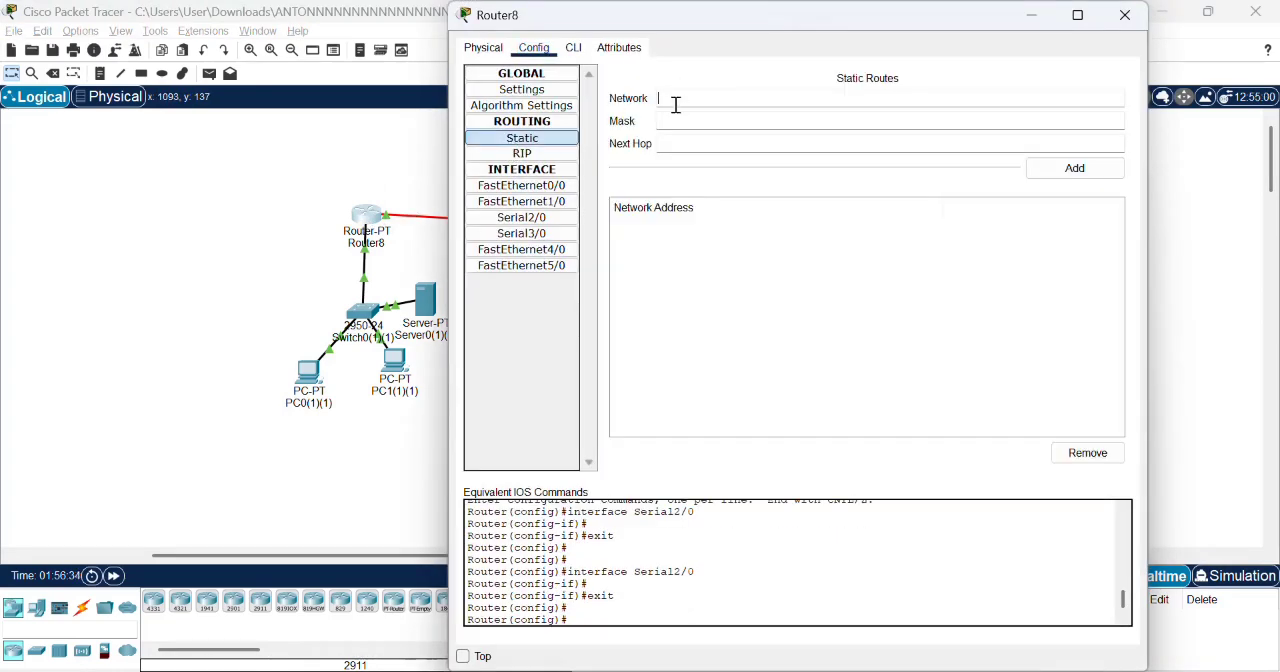
pyautogui.write('192.168.20')
pyautogui.click(674, 119)
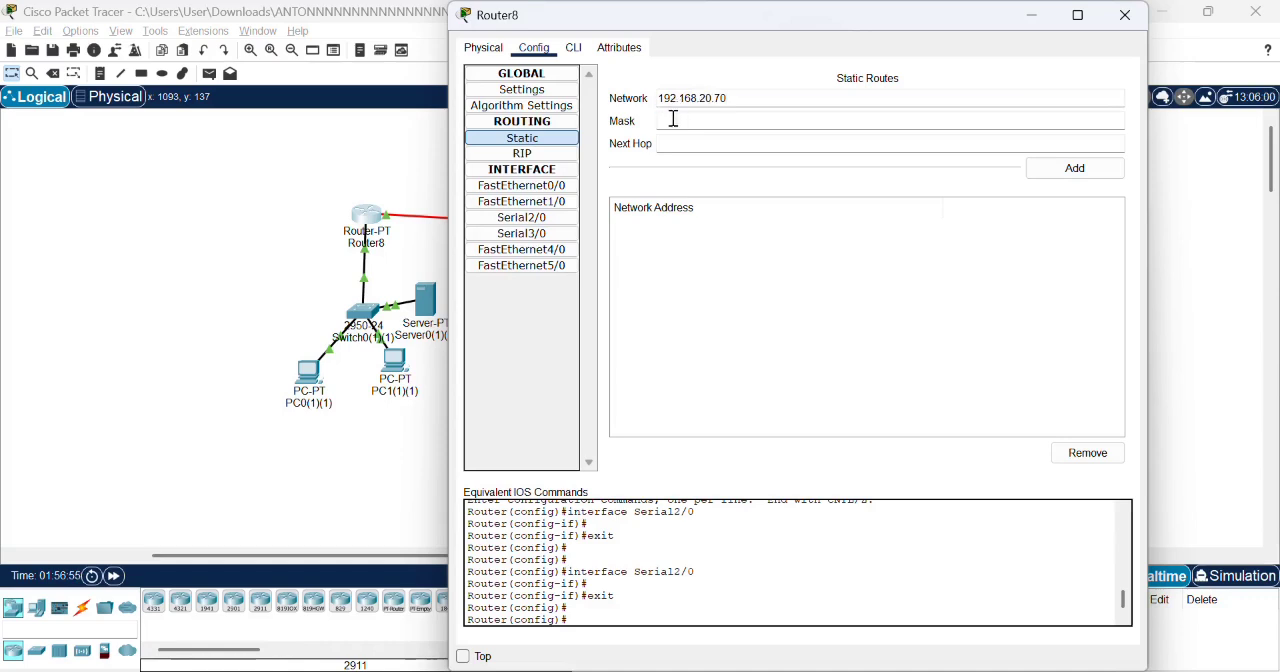
pyautogui.write('255.255.255.0')
# - Set the next hop to 172.16.1.1 and try to add the 192.168.20.70 static route to Router8
pyautogui.click(676, 143)
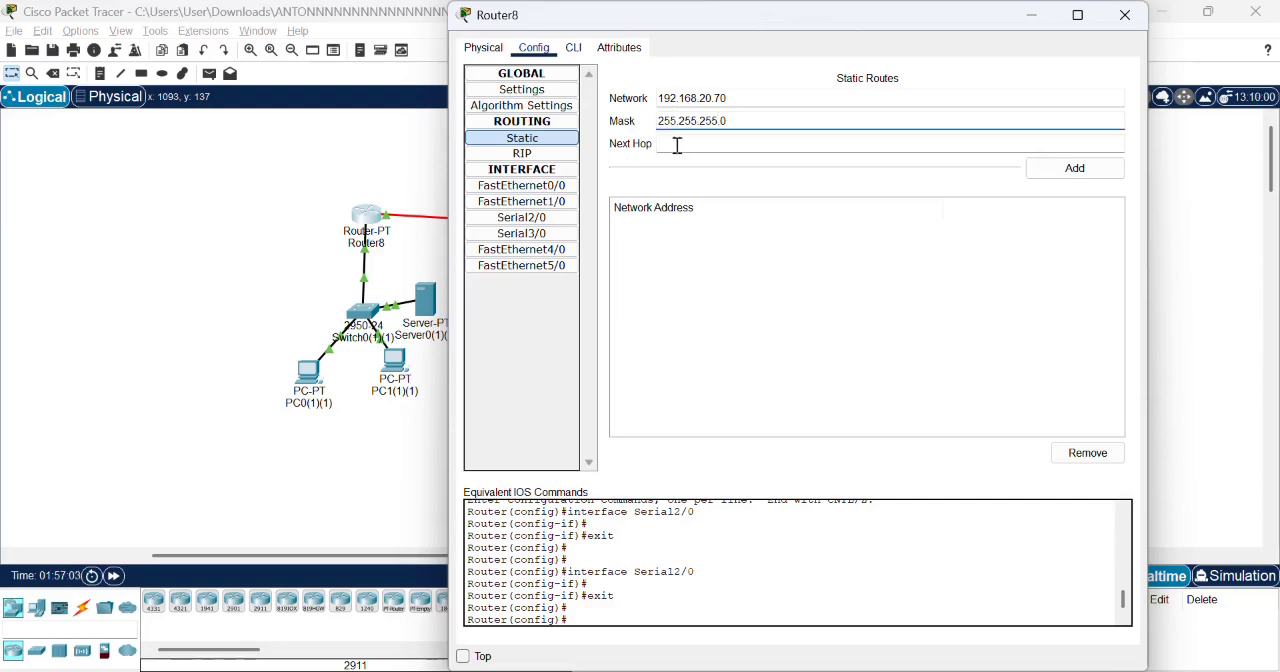
pyautogui.write('172')
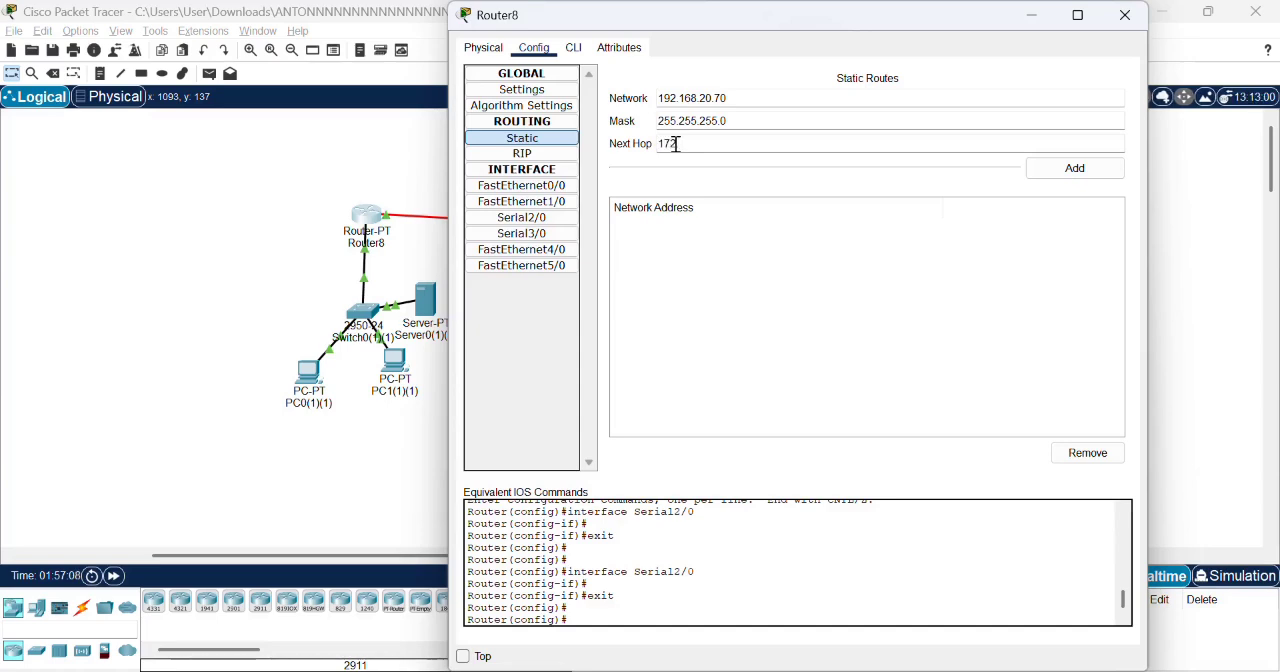
pyautogui.write('.16.1.1')
pyautogui.click(1055, 170)
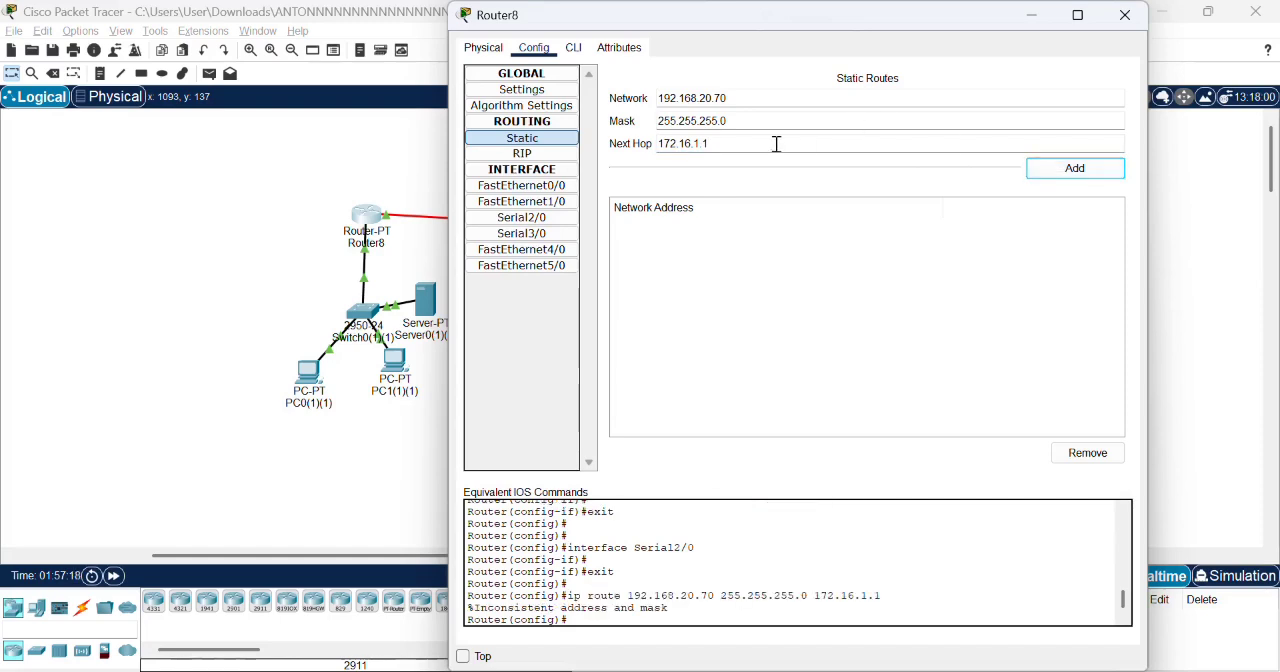
# - Clear the next hop, mask and network values of Router8's static route entry
pyautogui.moveTo(755, 142); pyautogui.dragTo(640, 143)
pyautogui.press('BackSpace')
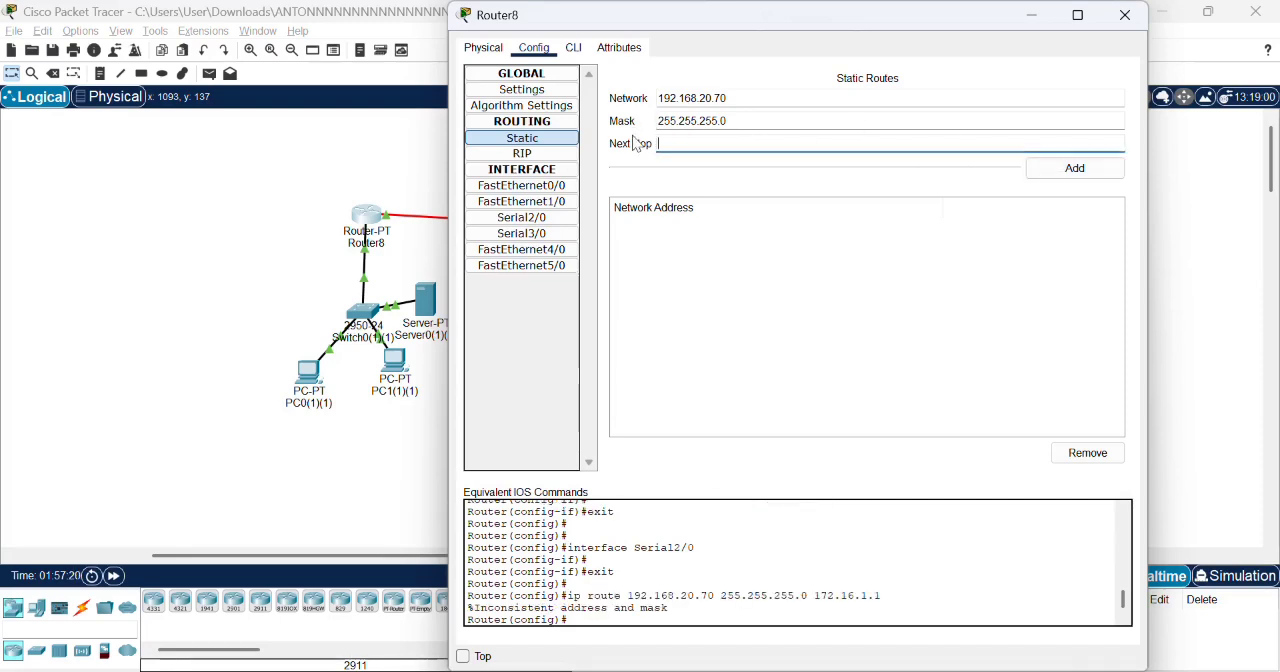
pyautogui.click(740, 120)
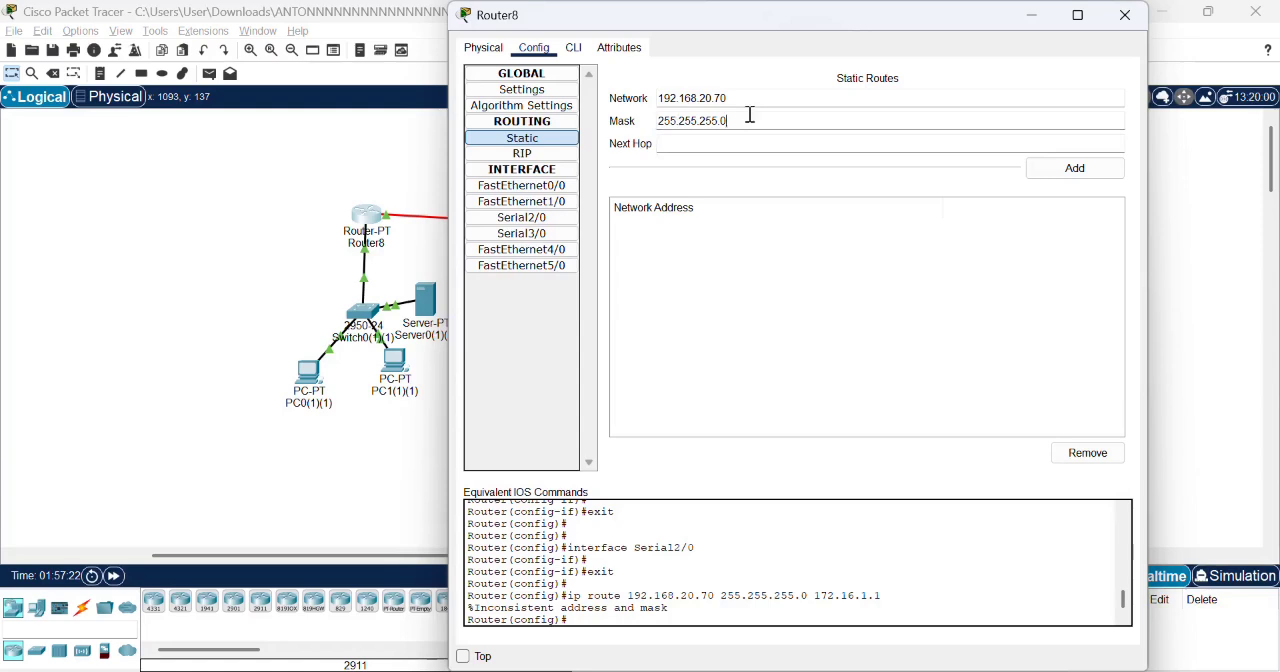
pyautogui.moveTo(748, 119); pyautogui.dragTo(677, 121)
pyautogui.press('BackSpace')
pyautogui.press('BackSpace')
pyautogui.press('BackSpace')
pyautogui.press('BackSpace')
pyautogui.press('BackSpace')
pyautogui.moveTo(737, 98); pyautogui.dragTo(644, 100)
pyautogui.press('BackSpace')
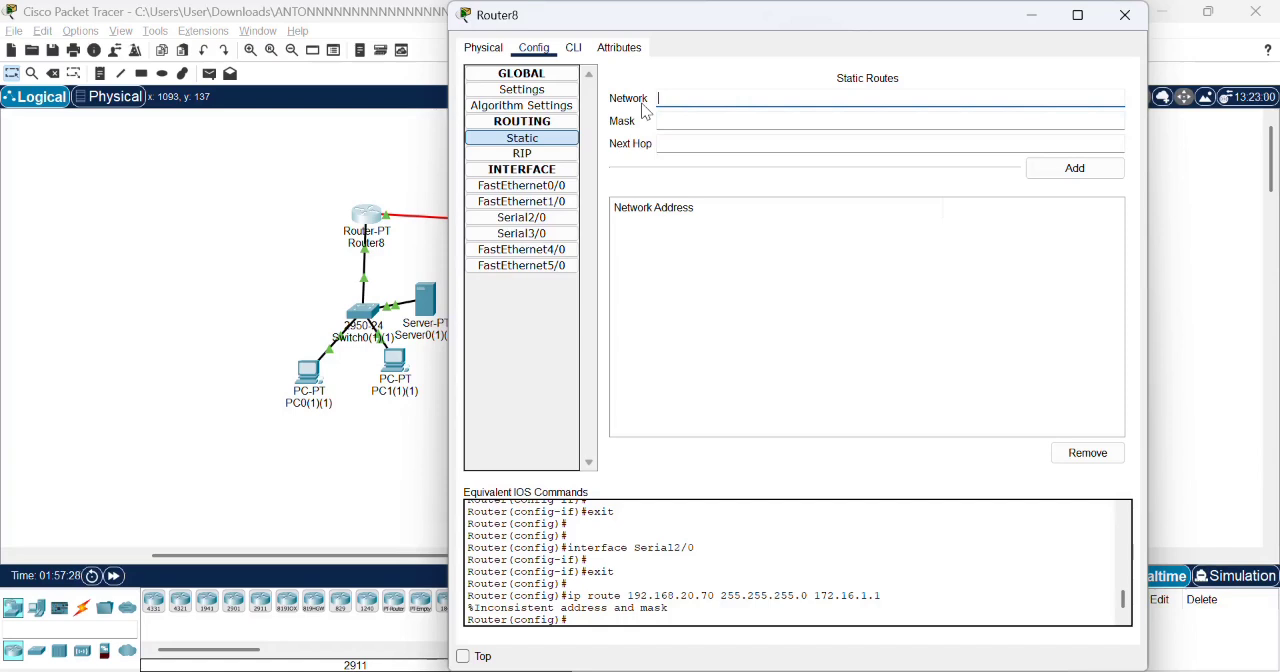
# - Fill in a second static route on Router8 with network 192.168.30.80 and mask 255.255.255.0
pyautogui.write('192.168.30.80')
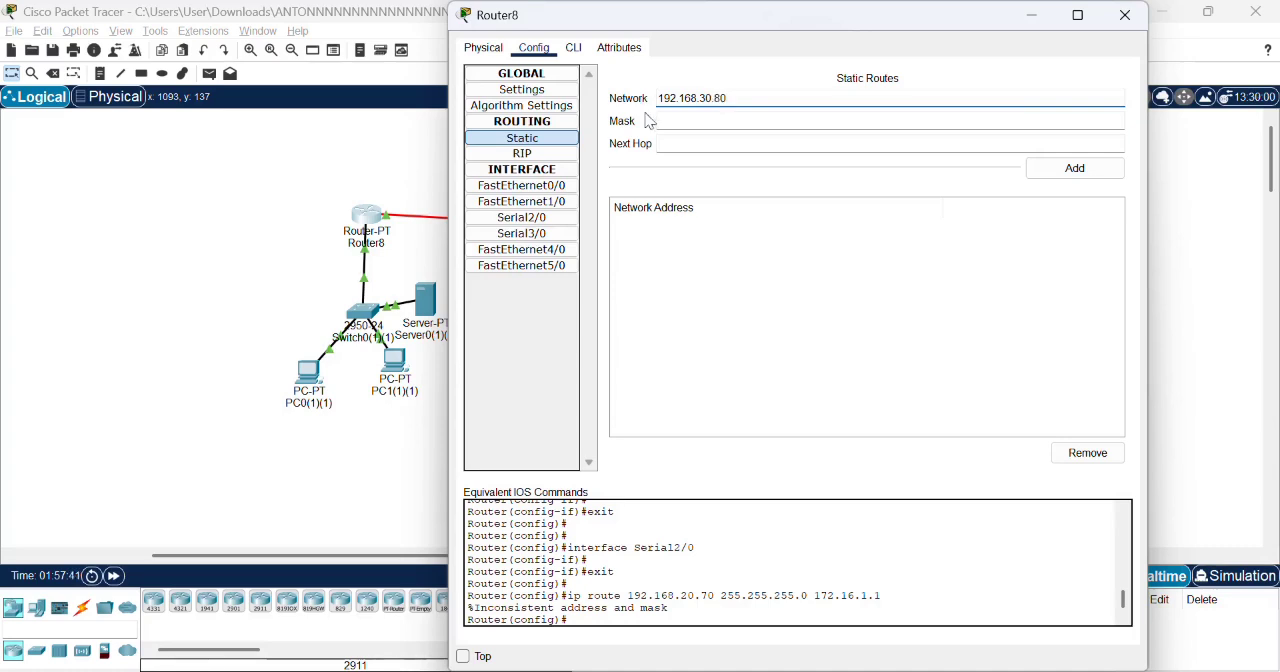
pyautogui.click(682, 124)
pyautogui.write('255.255.255')
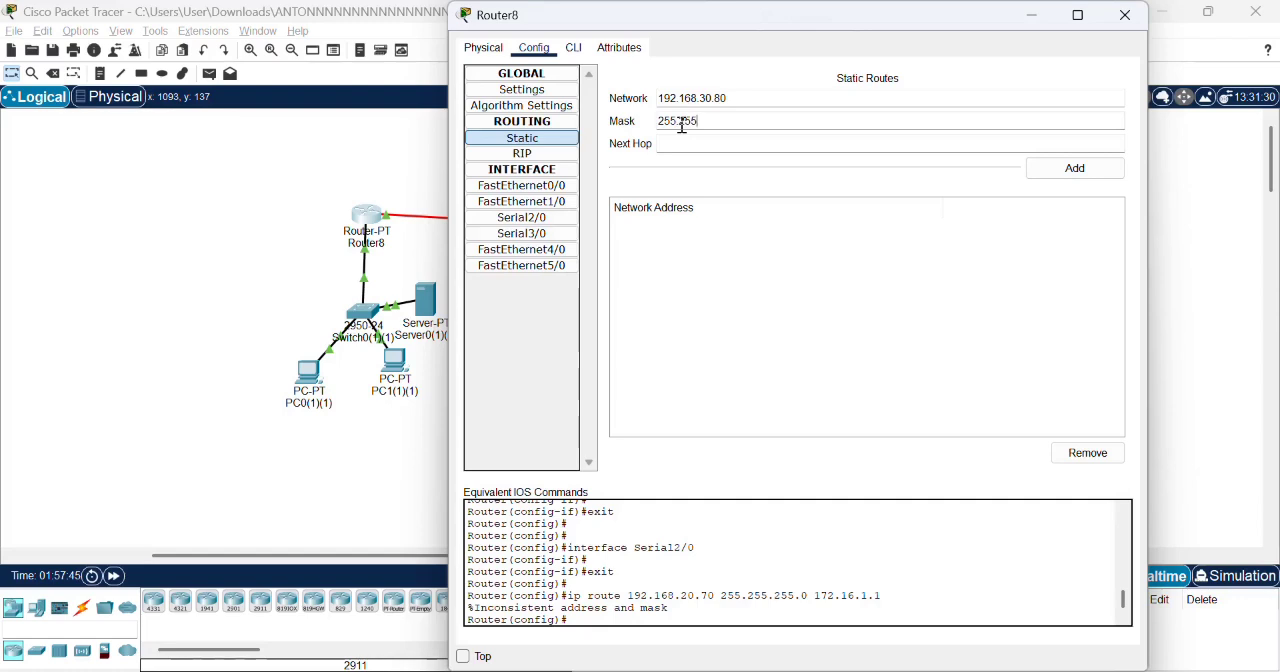
pyautogui.write('.255.0')
# - Set the next hop to 172.17.1.2, try to add the route to Router8, and close the router's window
pyautogui.click(682, 140)
pyautogui.write('17')
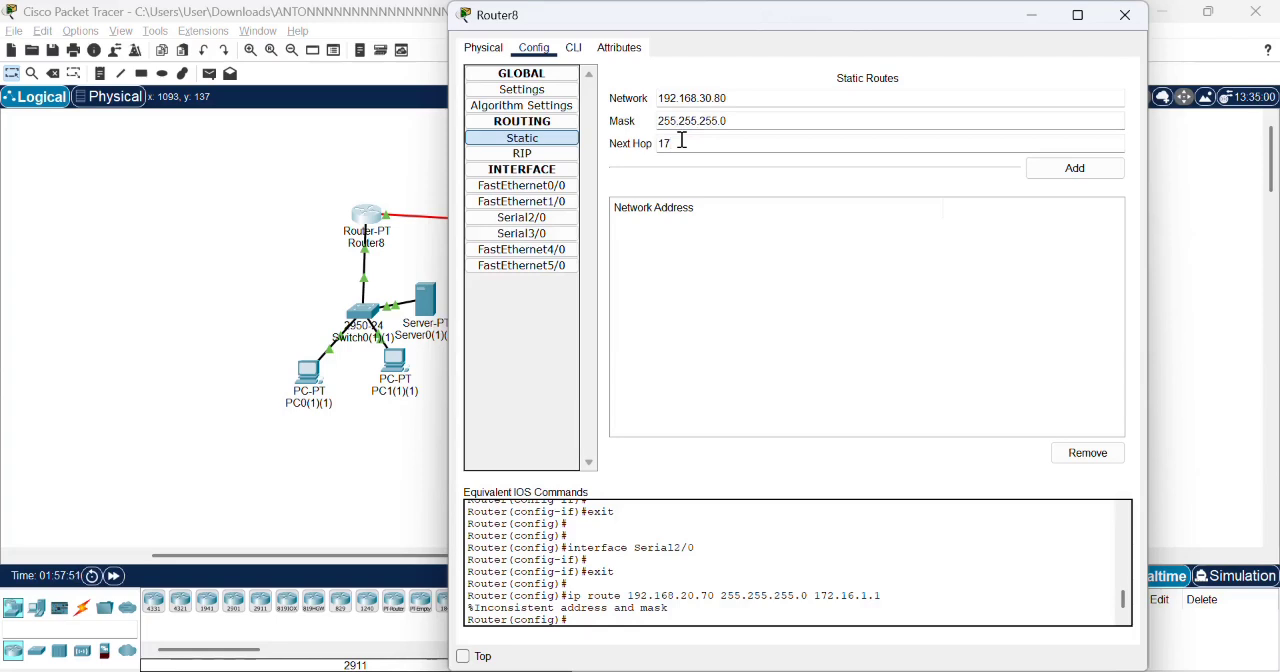
pyautogui.write('2.17.1.2')
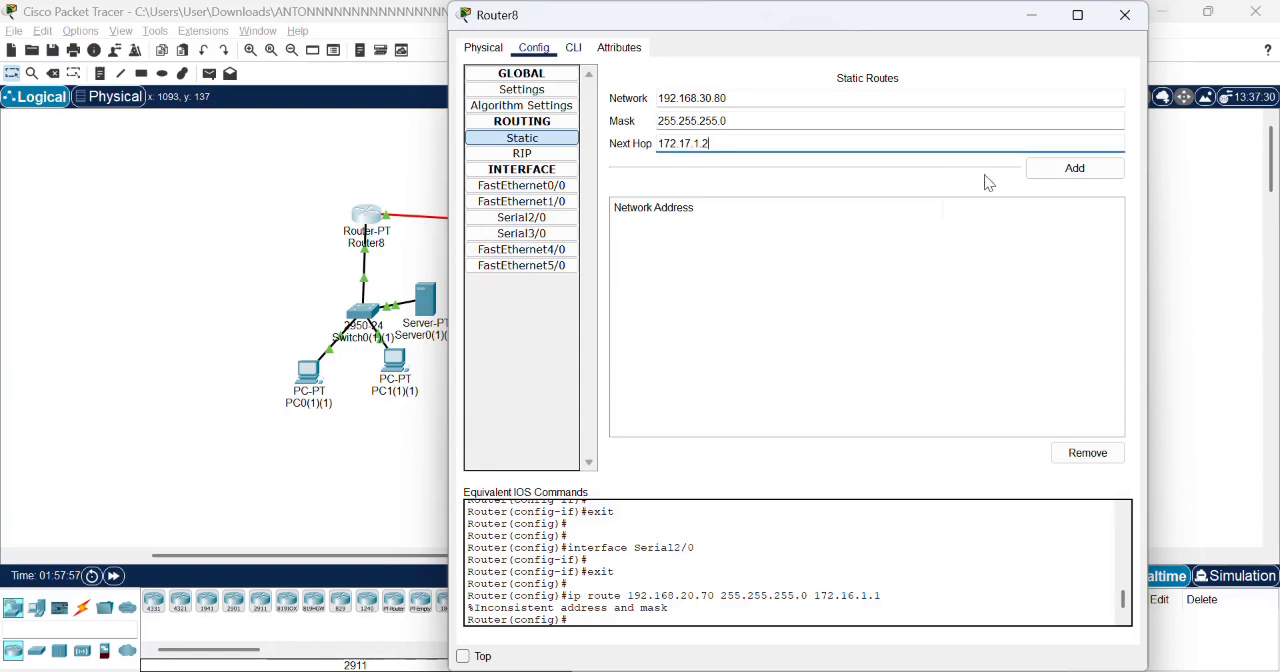
pyautogui.click(1049, 172)
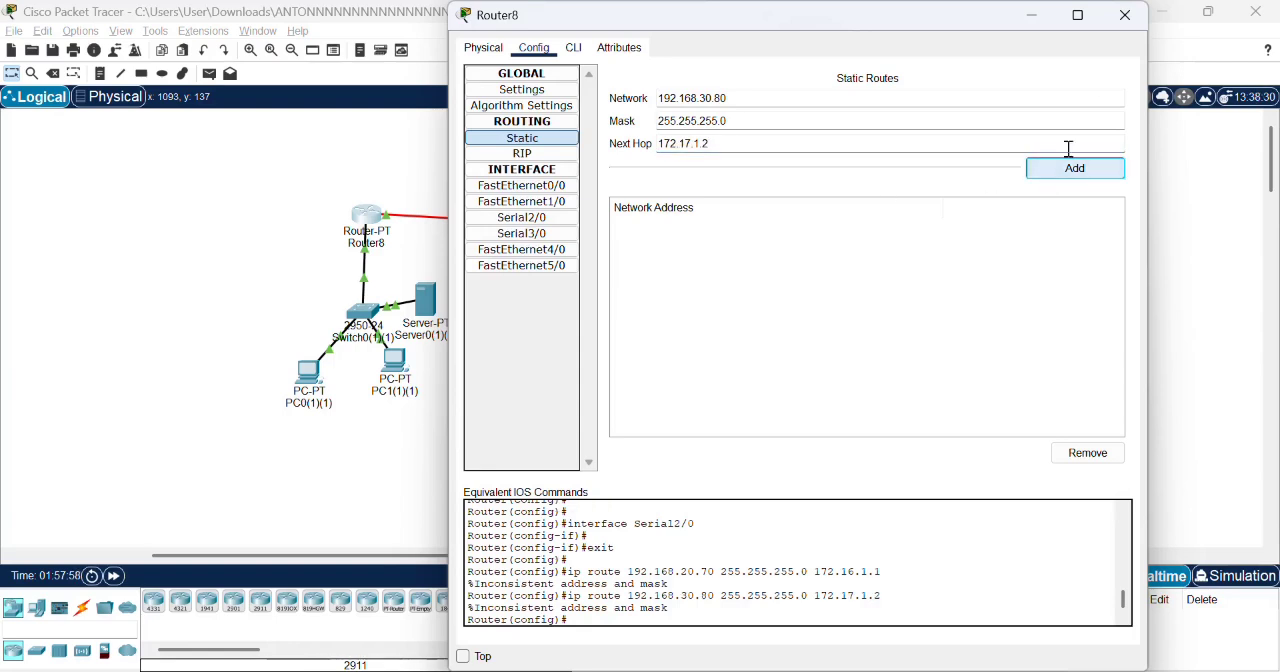
pyautogui.click(1124, 15)
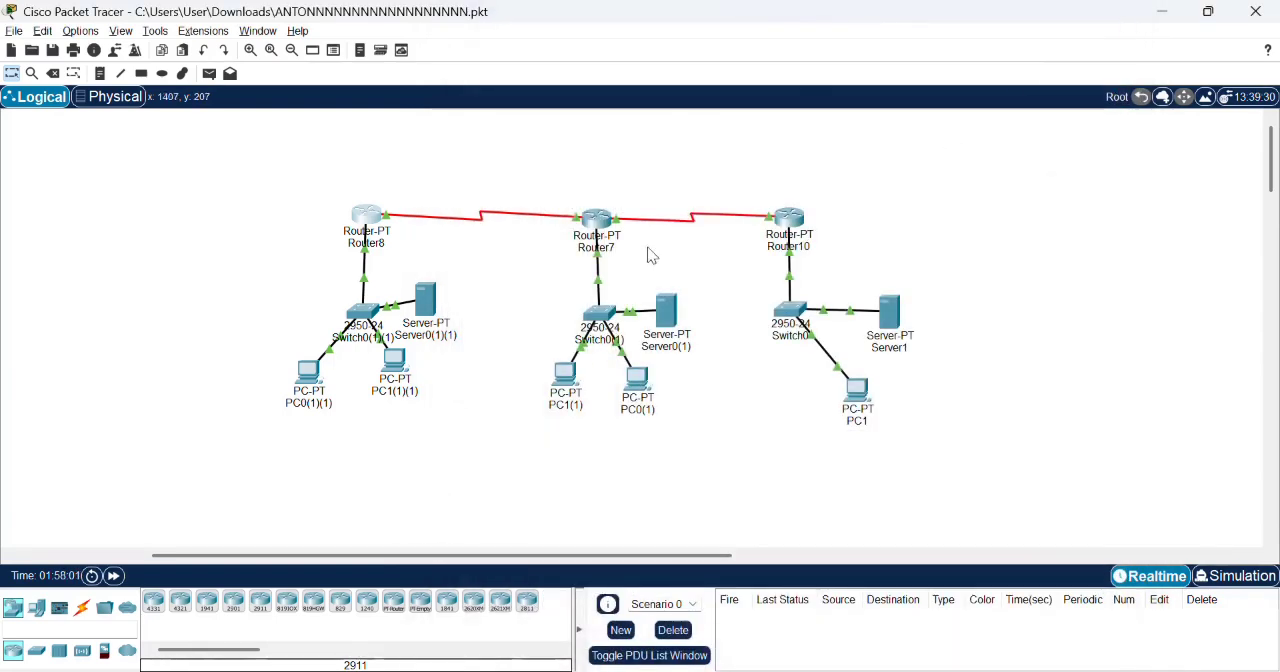
# - Fill in a new static route on Router7 with network 192.168.10.60 and mask 255.255.255.0
pyautogui.click(601, 224)
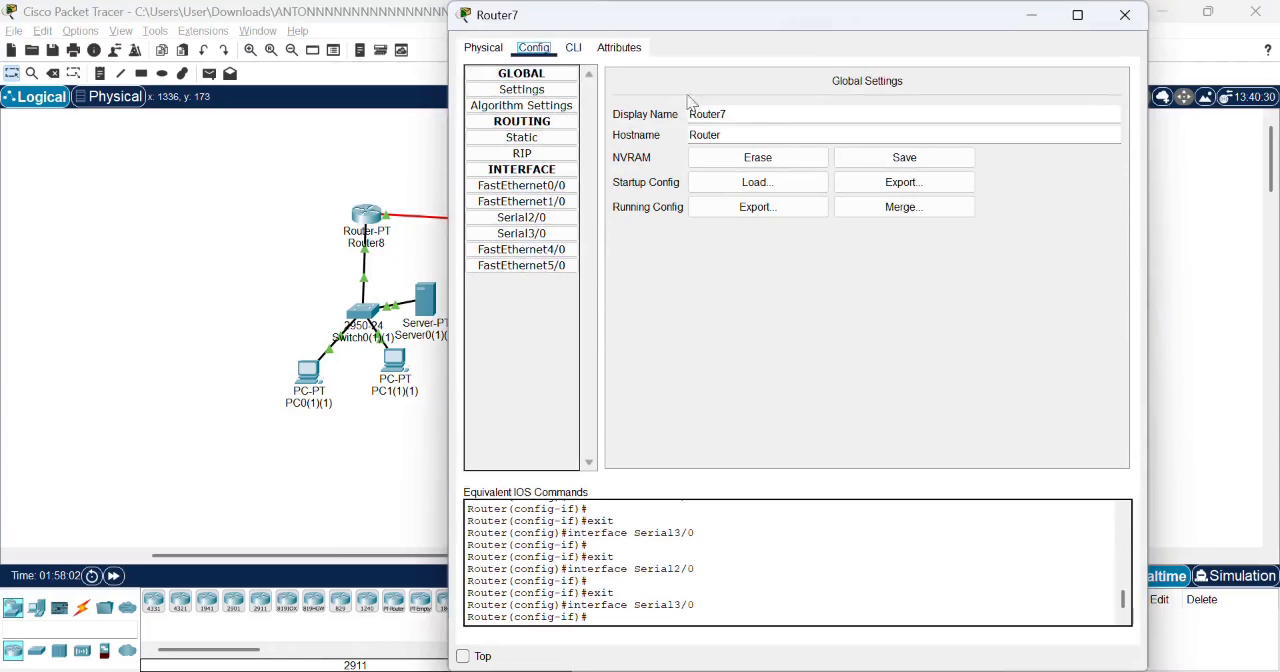
pyautogui.click(540, 140)
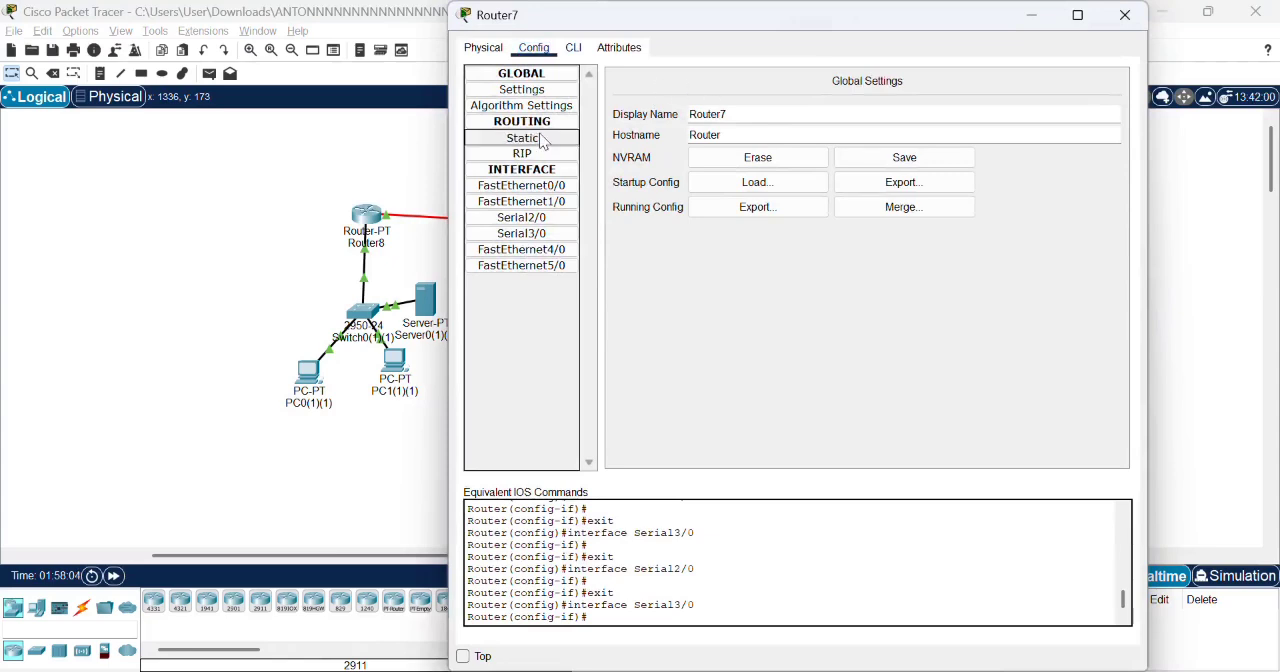
pyautogui.click(677, 93)
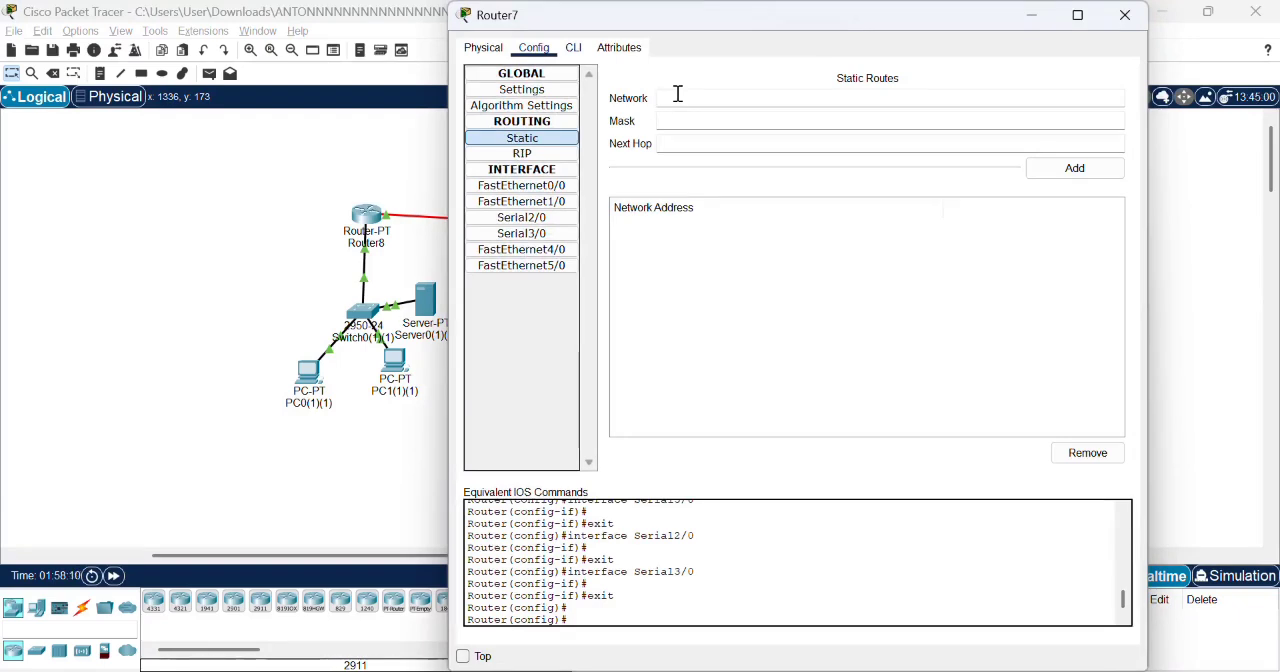
pyautogui.write('192.168.10.60')
pyautogui.click(679, 122)
pyautogui.write('255.255.255.0')
# - Set the next hop to 172.16.1.1 and try to add the 192.168.10.60 static route to Router7
pyautogui.click(677, 142)
pyautogui.write('172.16')
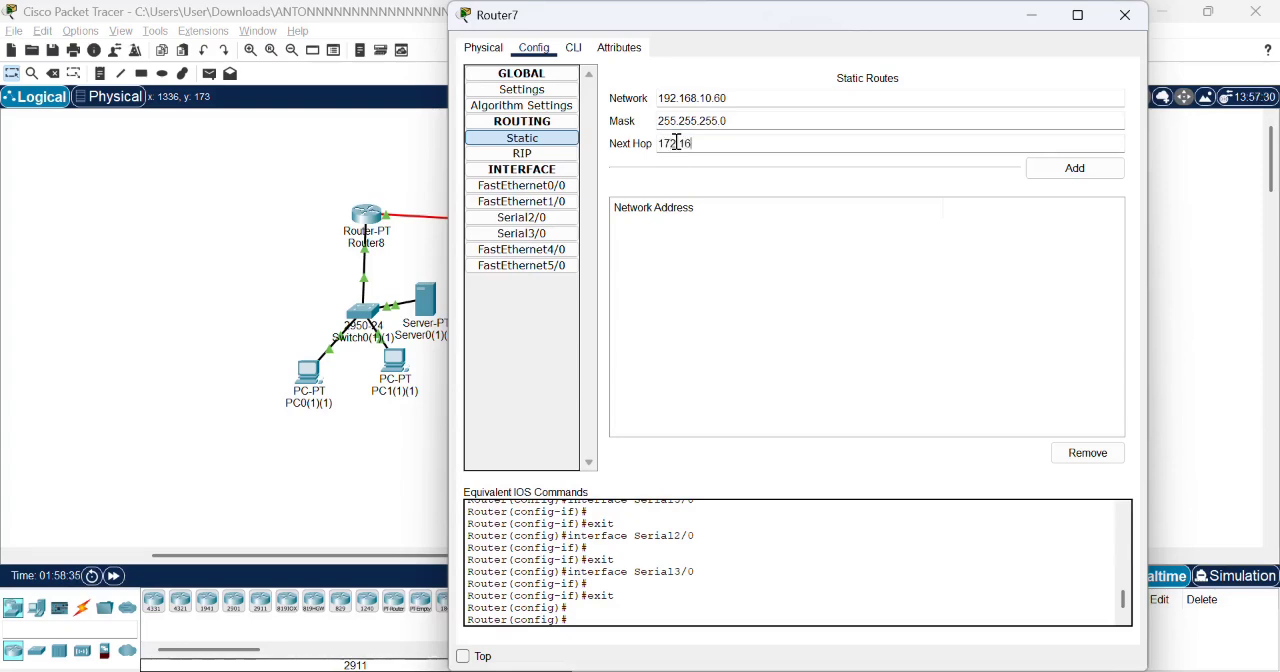
pyautogui.write('.1.1')
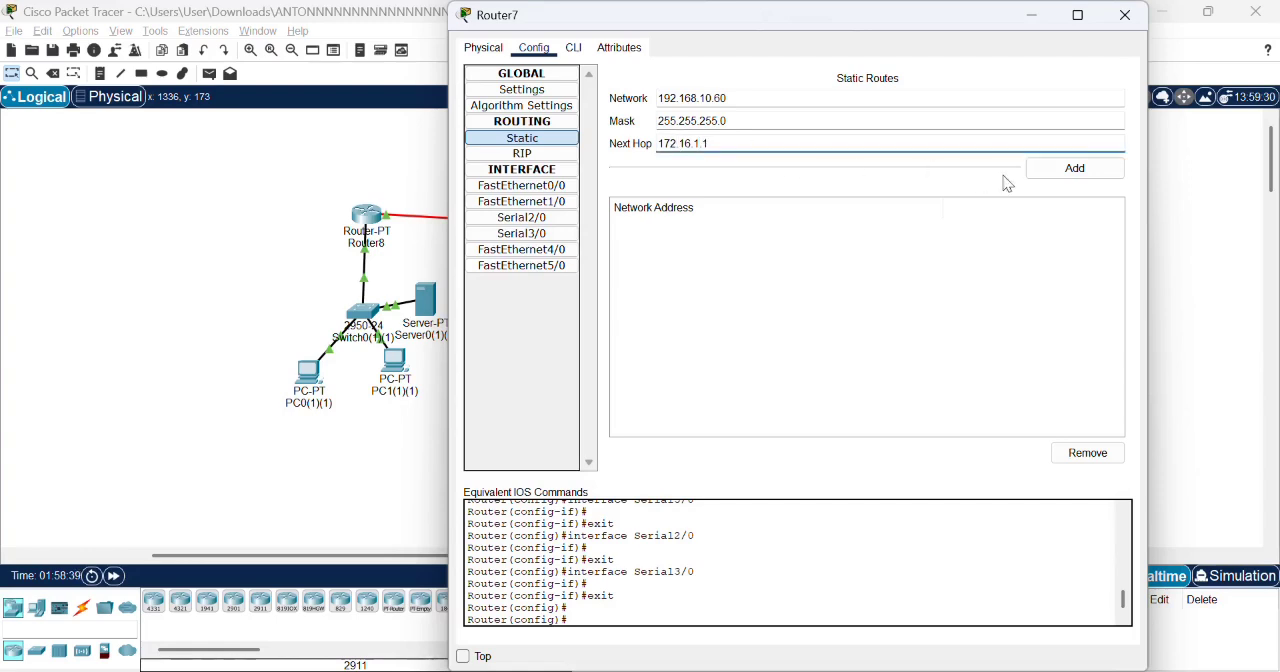
pyautogui.click(1052, 176)
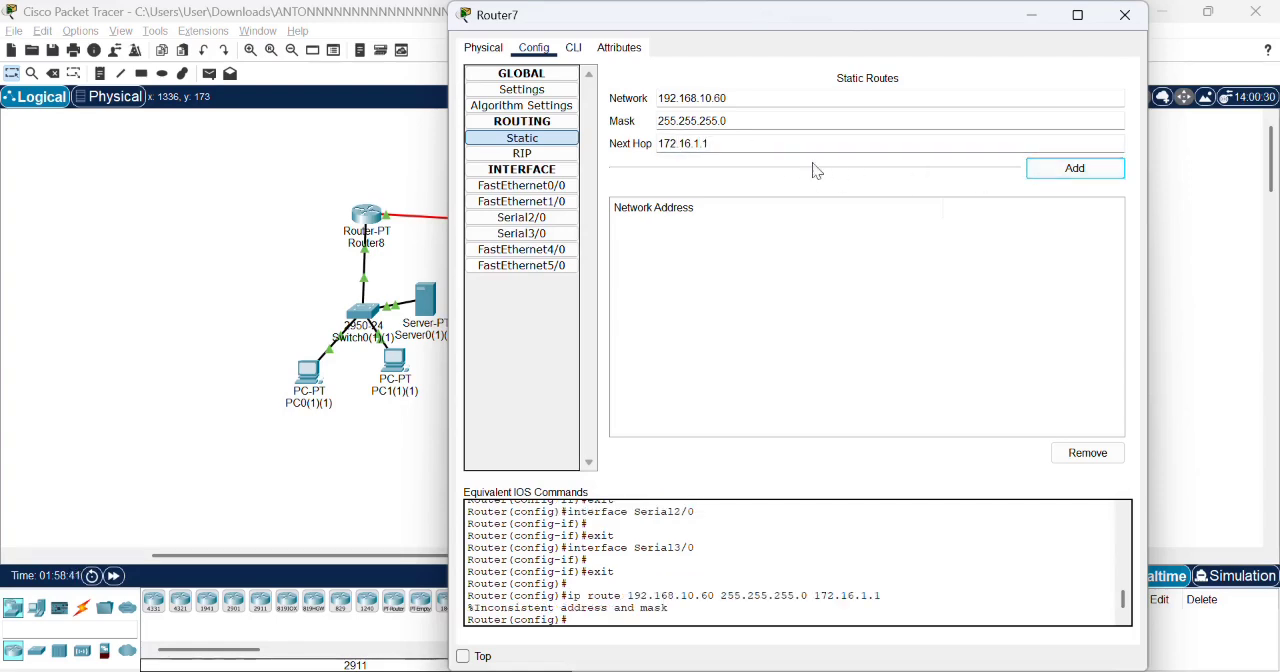
# - Clear the next hop of Router7's static route entry and change its network to 192.168.30.80
pyautogui.moveTo(746, 148); pyautogui.dragTo(650, 136)
pyautogui.press('BackSpace')
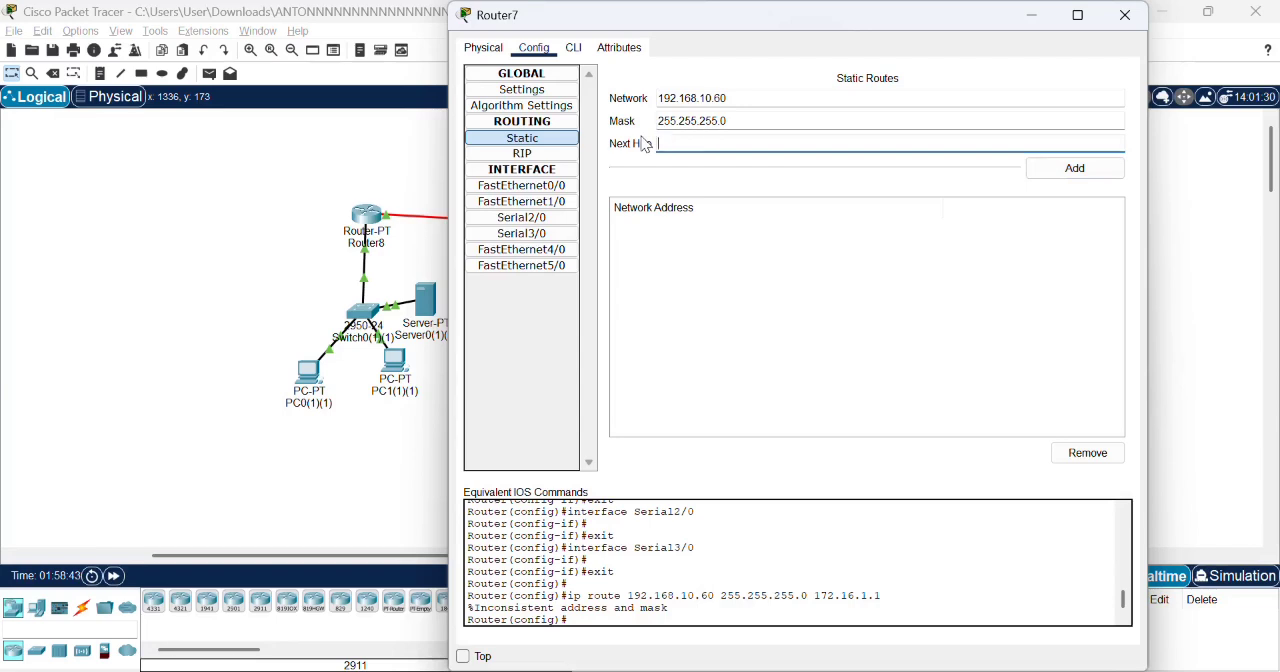
pyautogui.moveTo(737, 101); pyautogui.dragTo(640, 110)
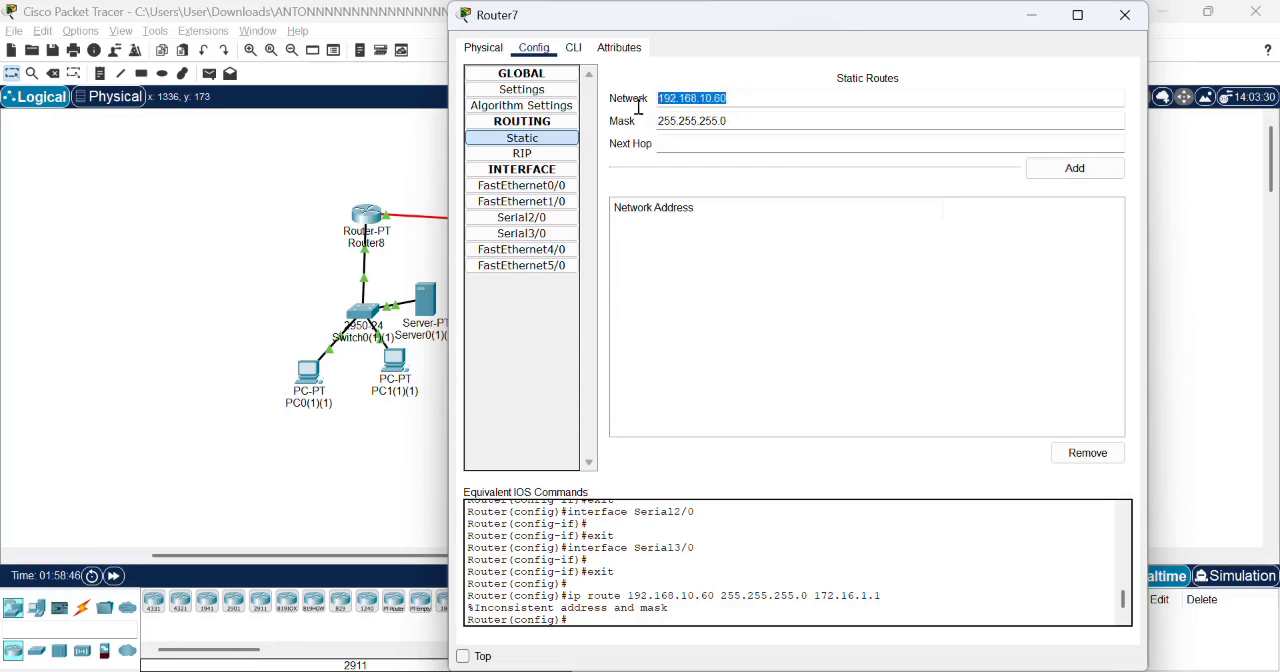
pyautogui.press('BackSpace')
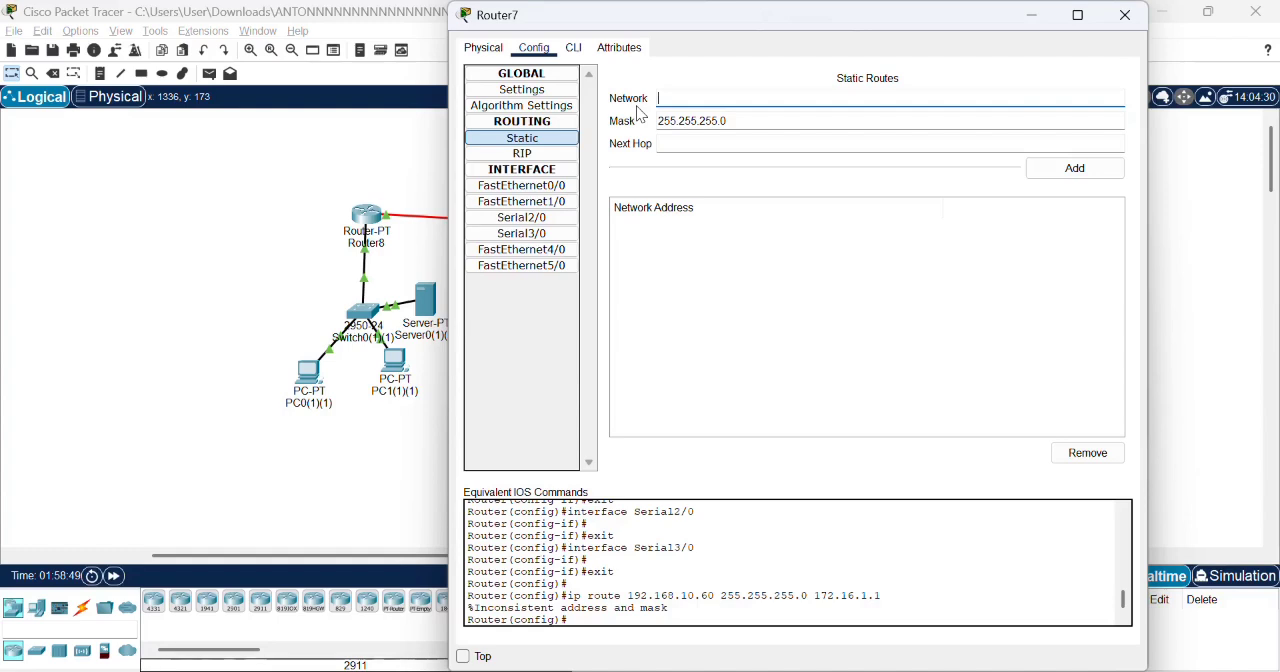
pyautogui.write('192.168.30.80')
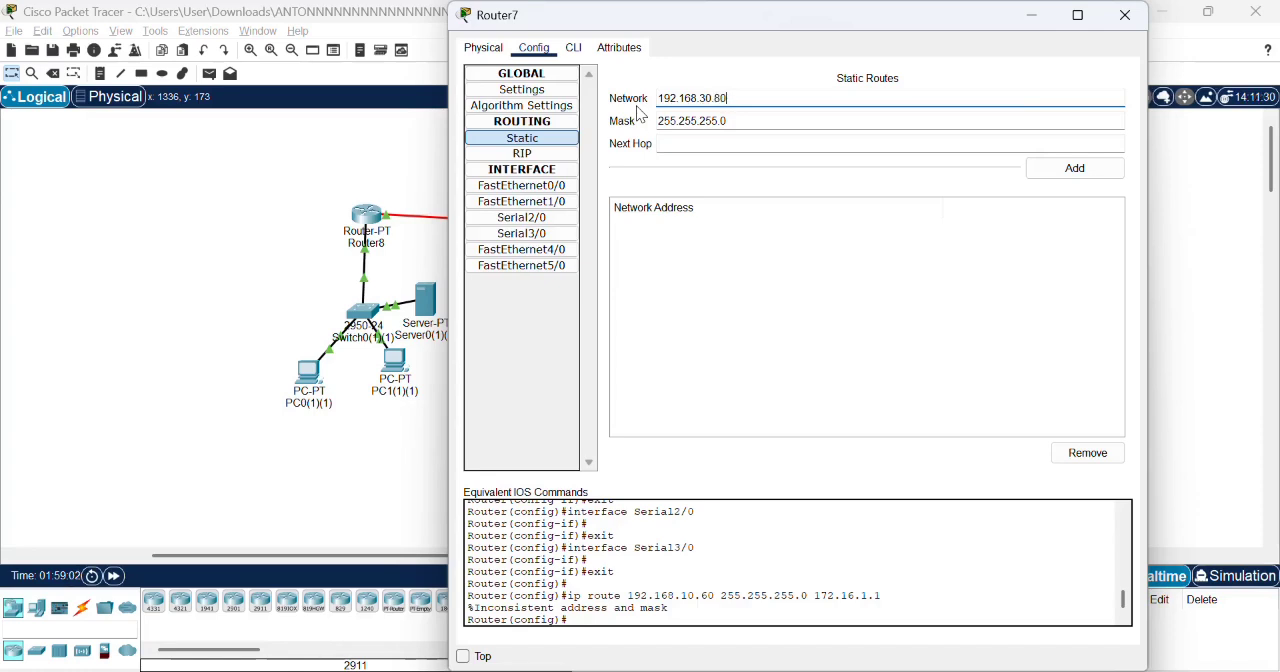
# - Set the next hop to 172.17.1.2, try to add the route to Router7, and close the router's window
pyautogui.click(676, 143)
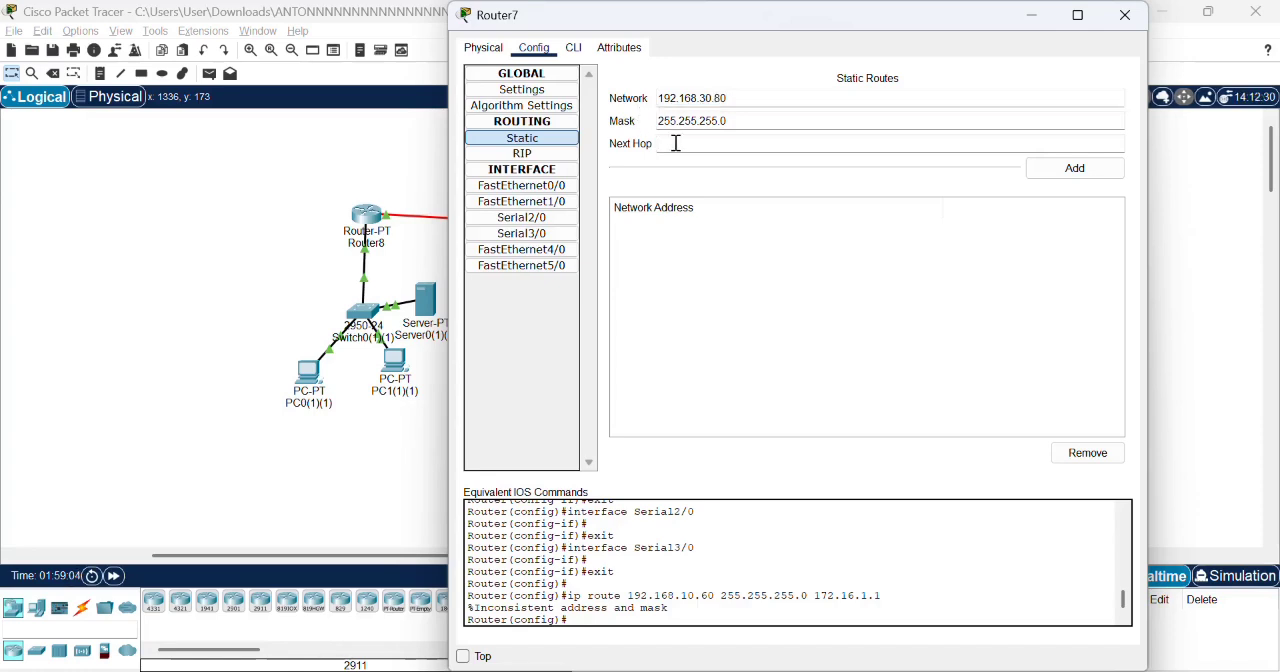
pyautogui.write('172')
pyautogui.write('.17')
pyautogui.write('.1.1')
pyautogui.press('BackSpace')
pyautogui.write('2')
pyautogui.click(1075, 168)
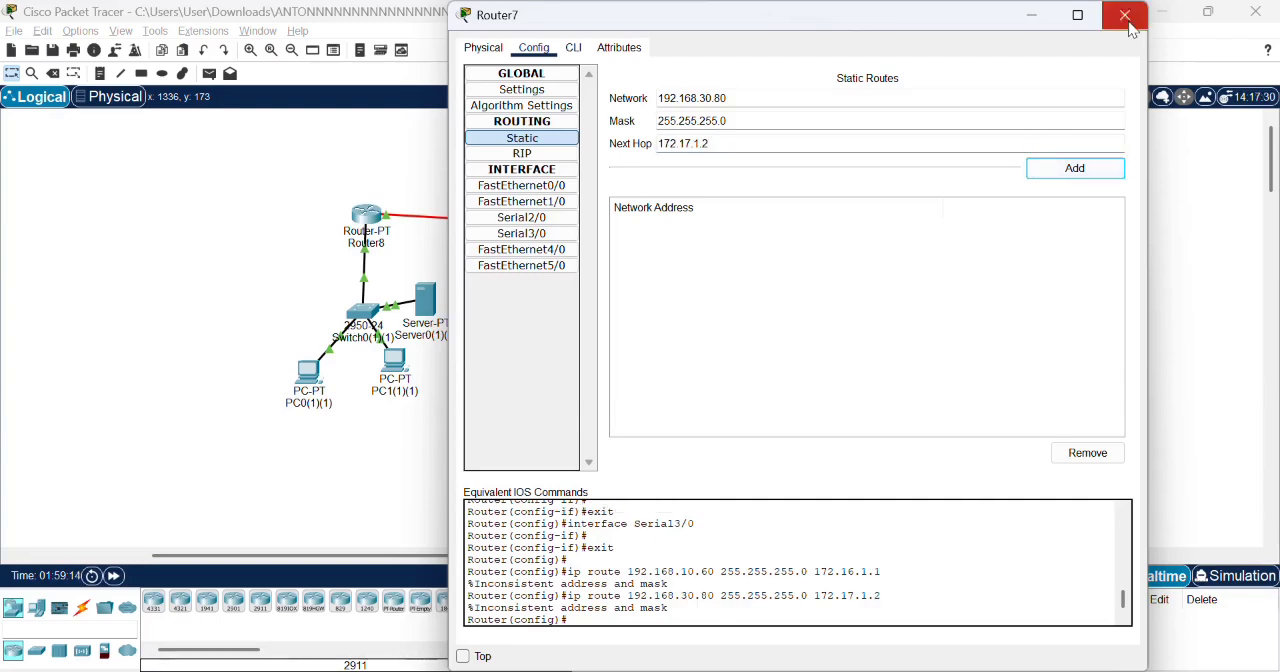
pyautogui.click(1125, 15)
# - Start a new static route on Router10 with network 192.168.10.60
pyautogui.click(787, 222)
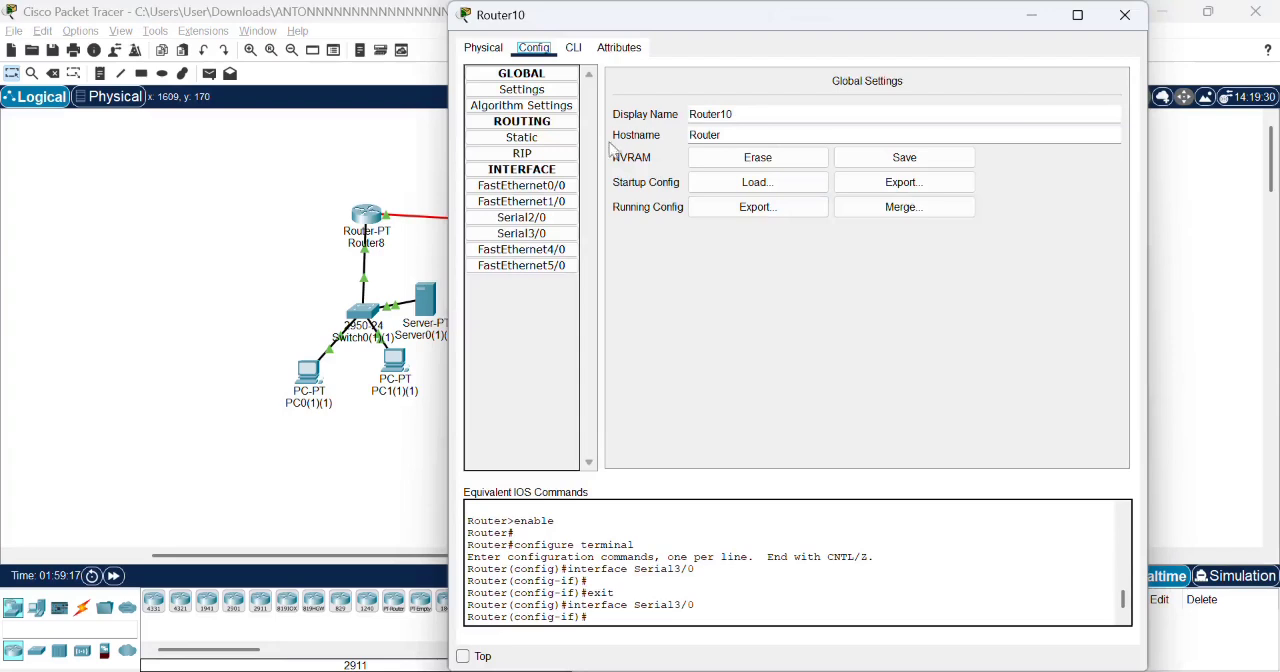
pyautogui.click(566, 140)
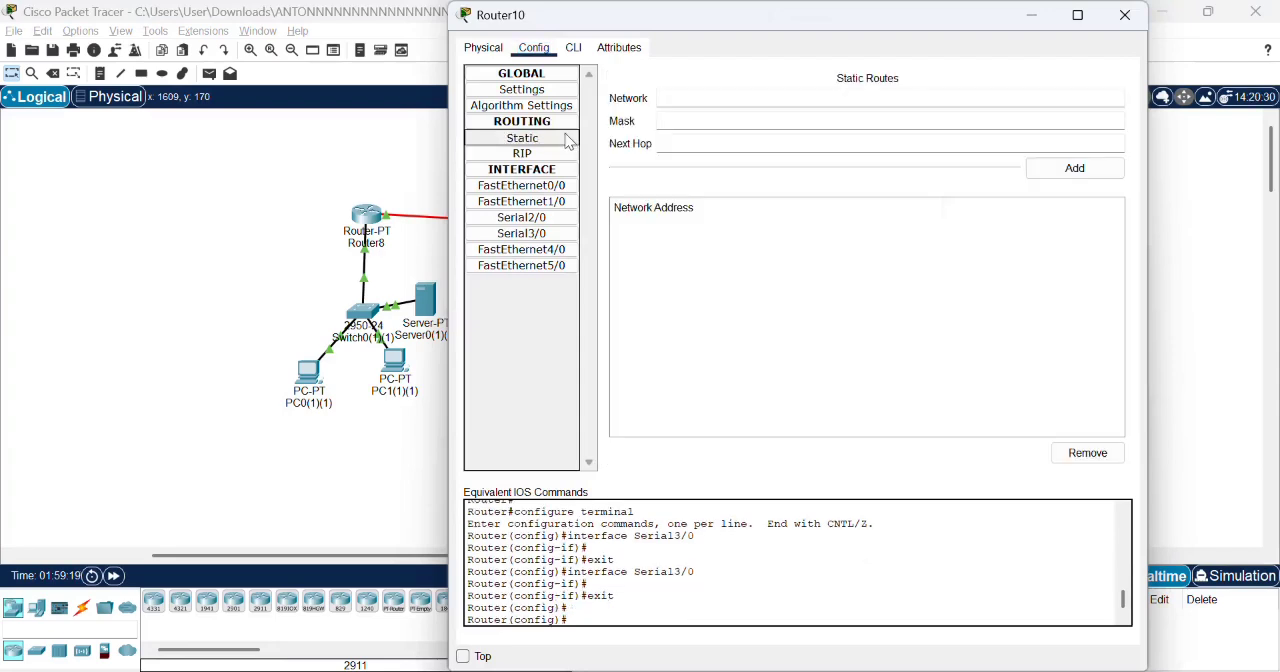
pyautogui.click(688, 99)
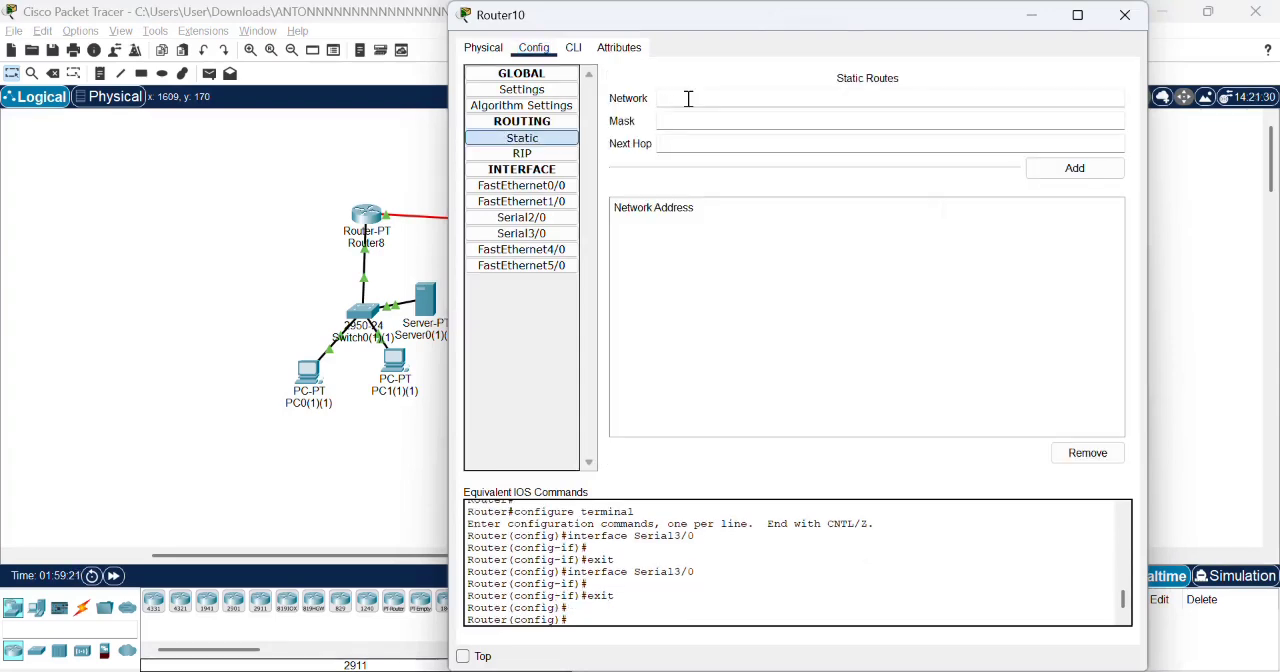
pyautogui.write('192.168.10.60255.255')
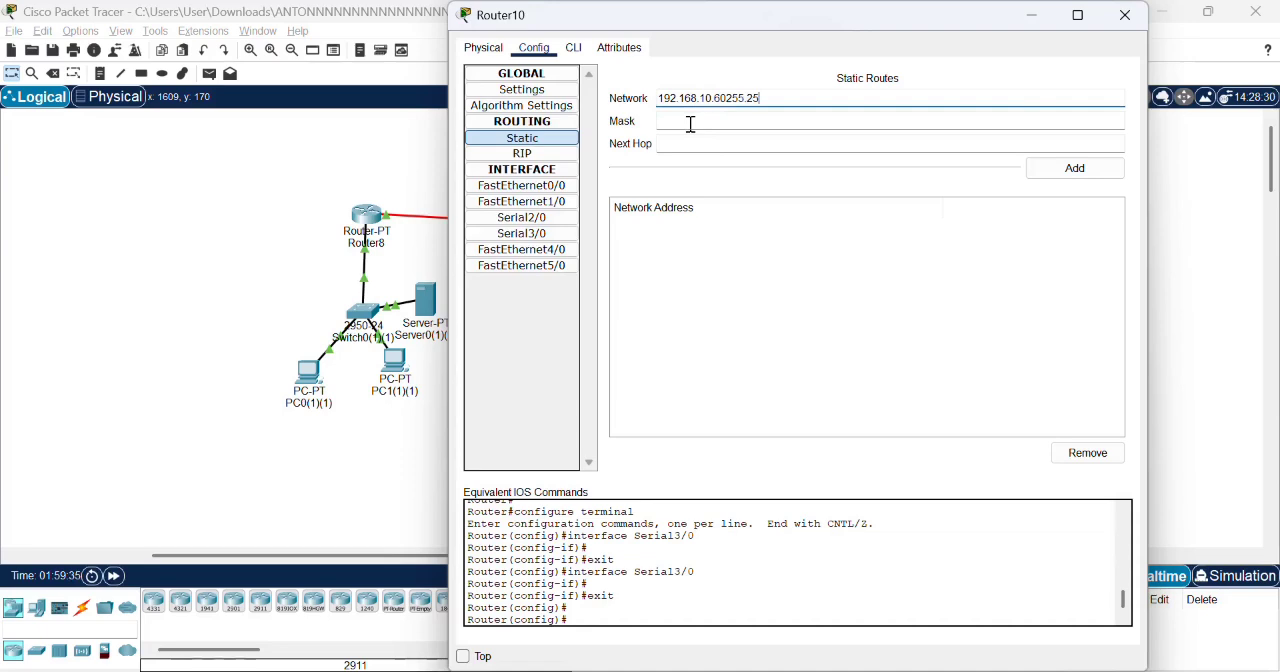
pyautogui.press('BackSpace')
pyautogui.press('BackSpace')
pyautogui.press('BackSpace')
pyautogui.press('BackSpace')
pyautogui.press('BackSpace')
pyautogui.press('BackSpace')
# - Set the mask to 255.255.255.0 and the next hop to 172.16.1.1, and try to add the route to Router10
pyautogui.click(672, 121)
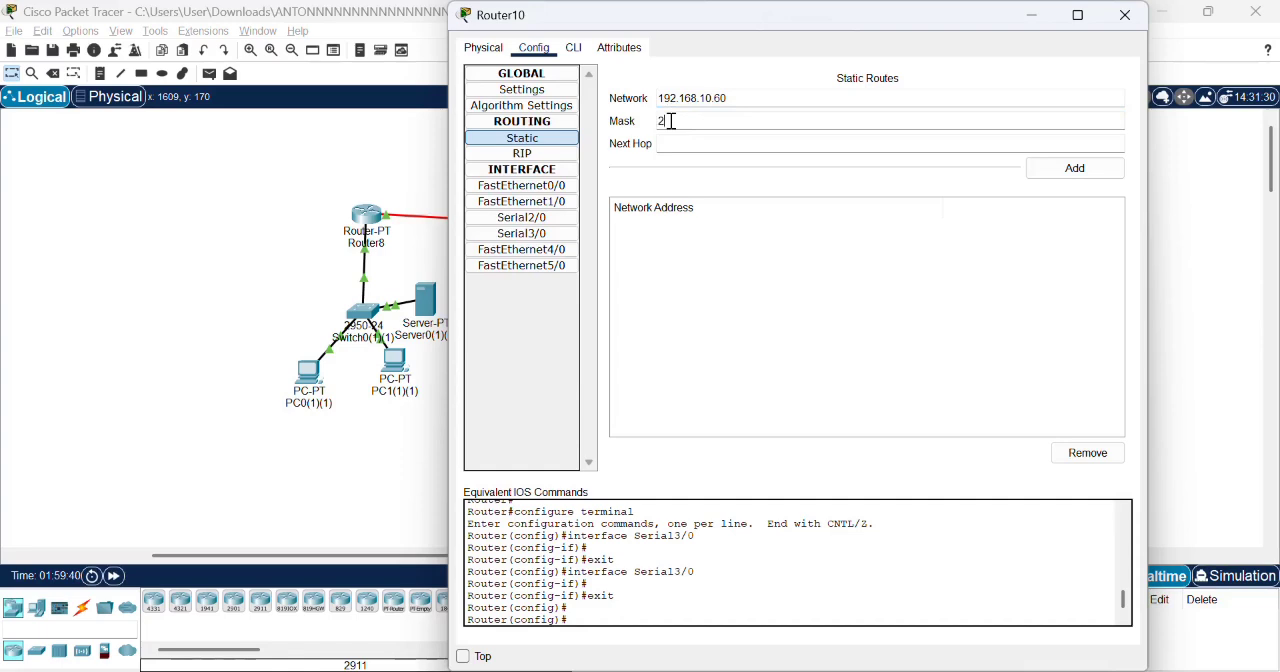
pyautogui.write('255.255.255.0')
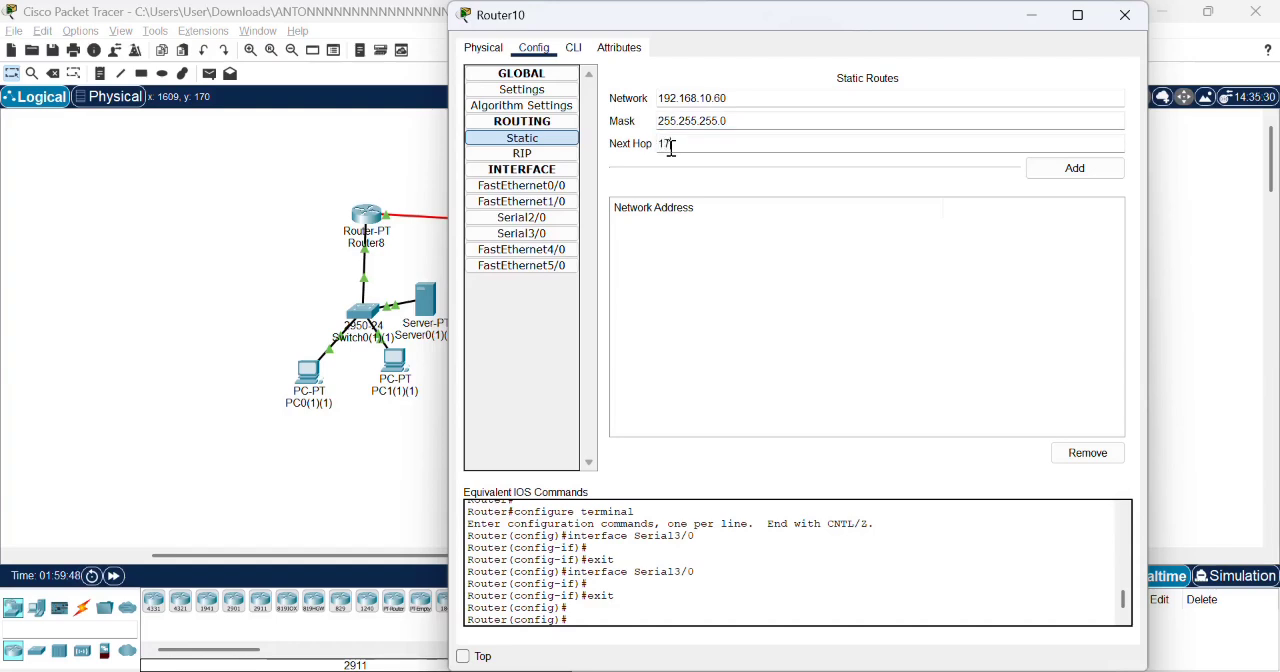
pyautogui.click(671, 147)
pyautogui.write('172.16.1.1')
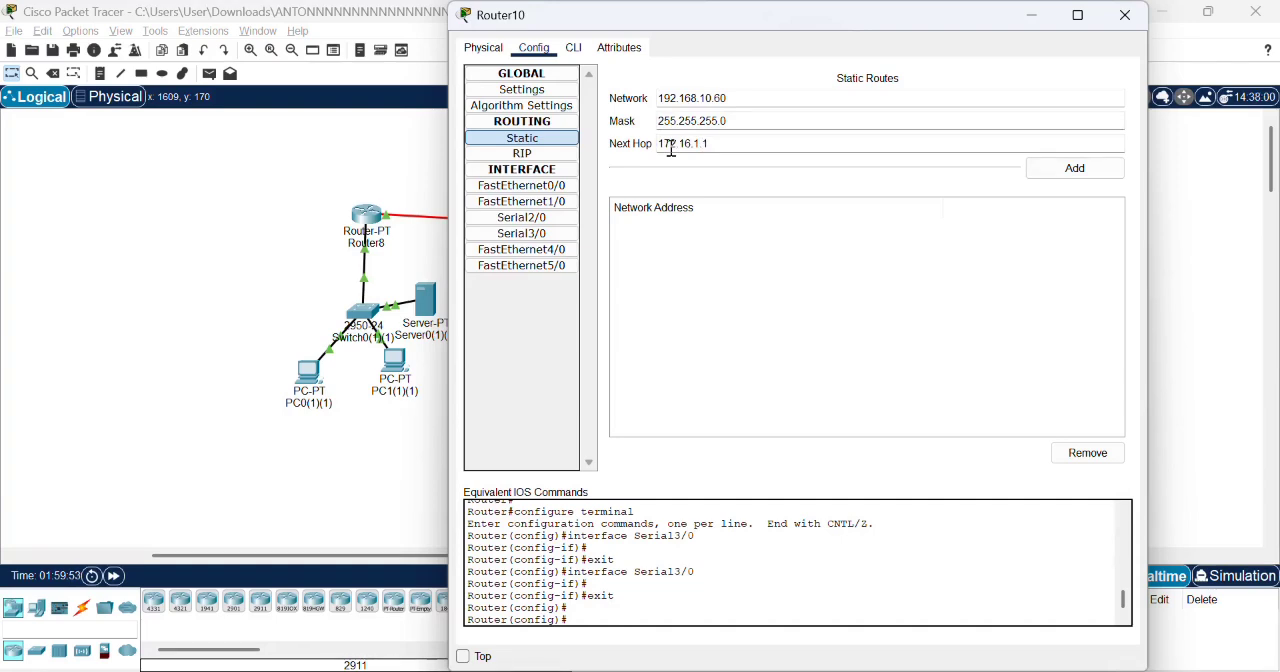
pyautogui.click(1062, 170)
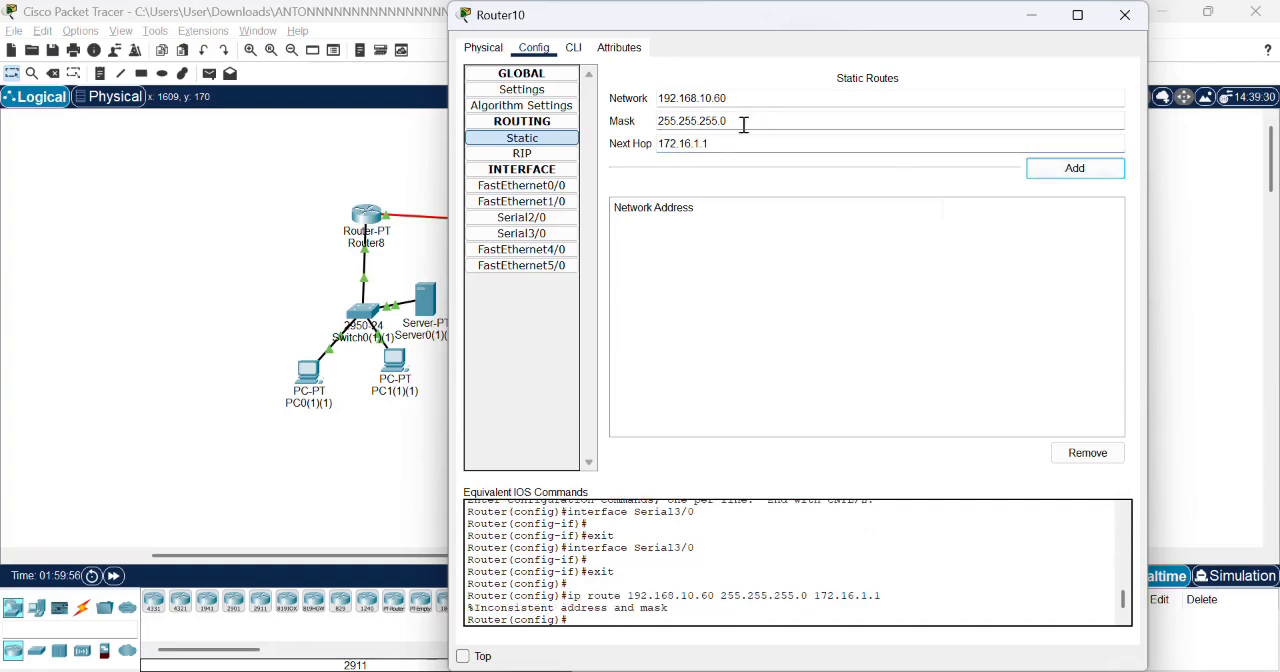
# - Change Router10's static route entry to network 192.168.20.70 with next hop 172.16.1.2, try to add it, and close the router's window
pyautogui.moveTo(730, 98); pyautogui.dragTo(656, 100)
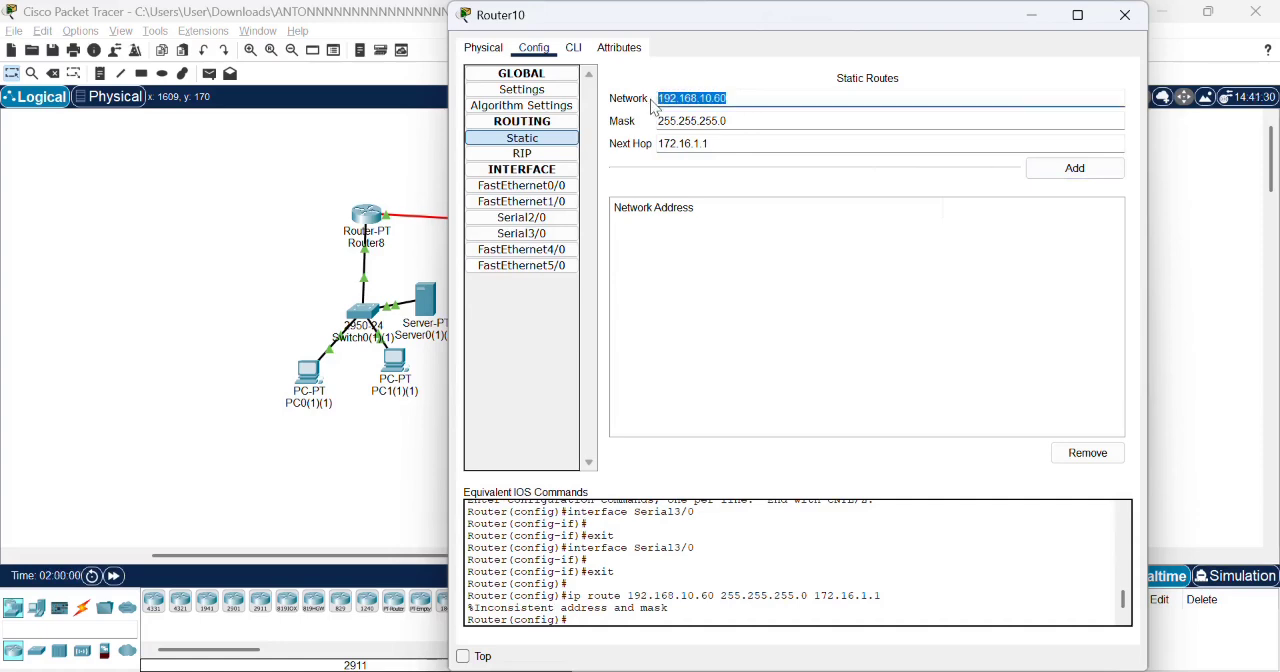
pyautogui.write('19')
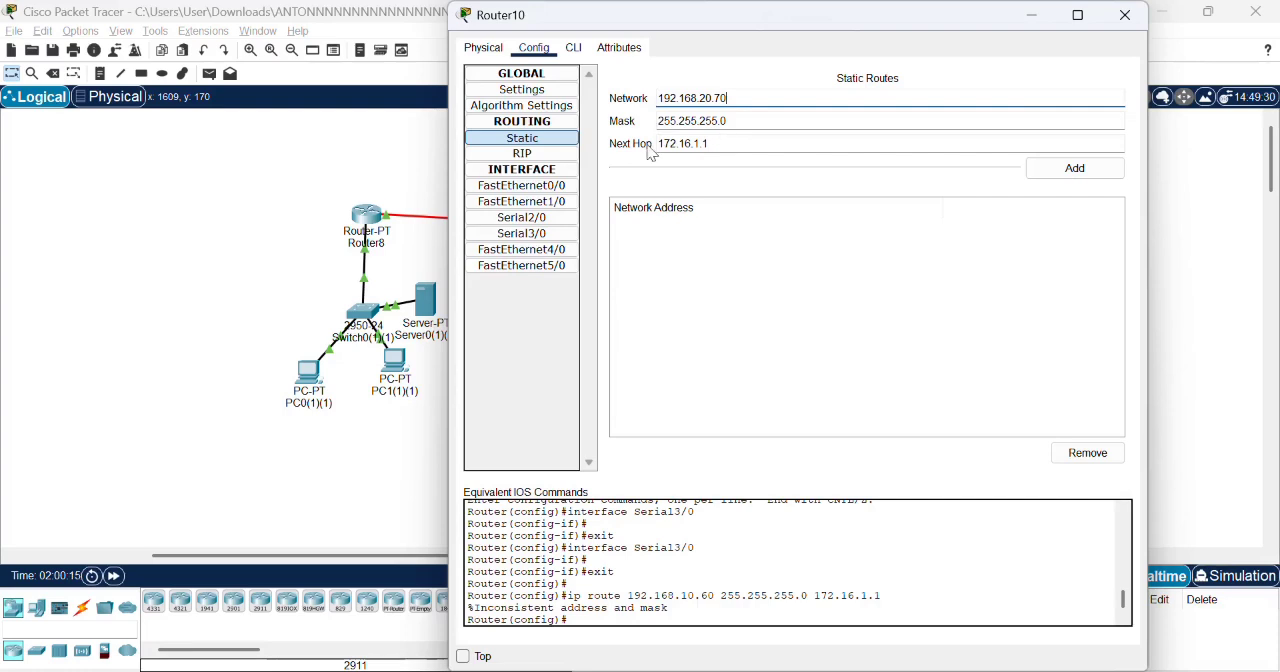
pyautogui.click(720, 142)
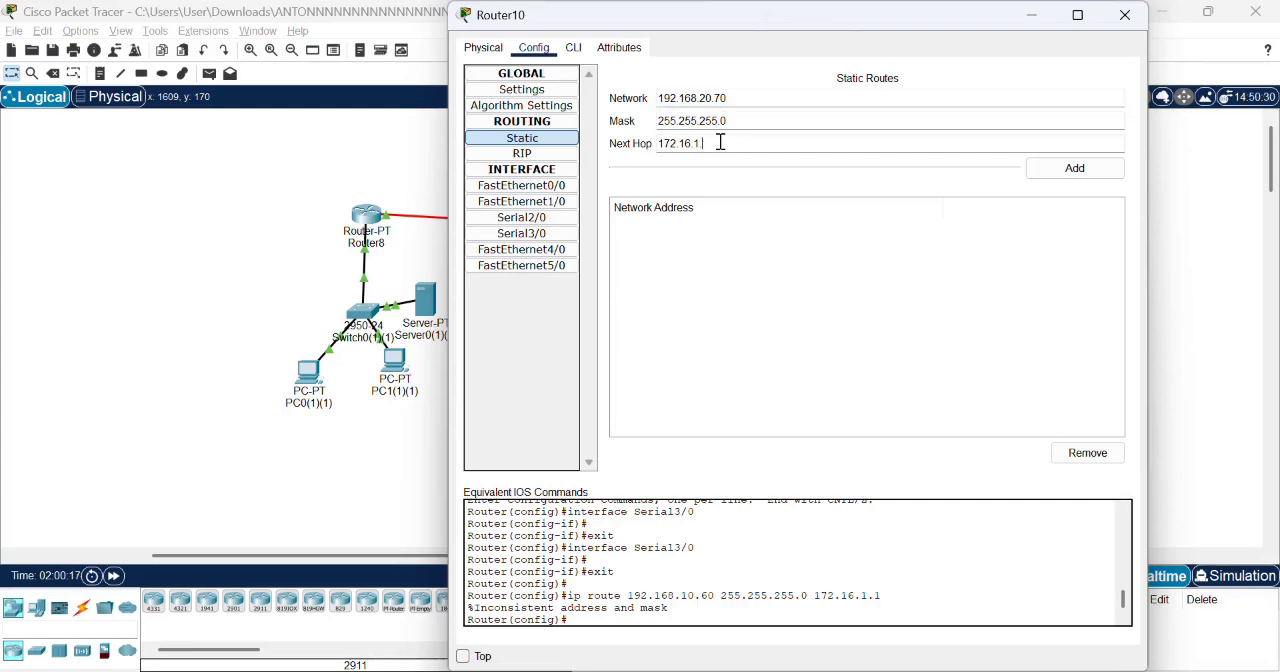
pyautogui.write('2')
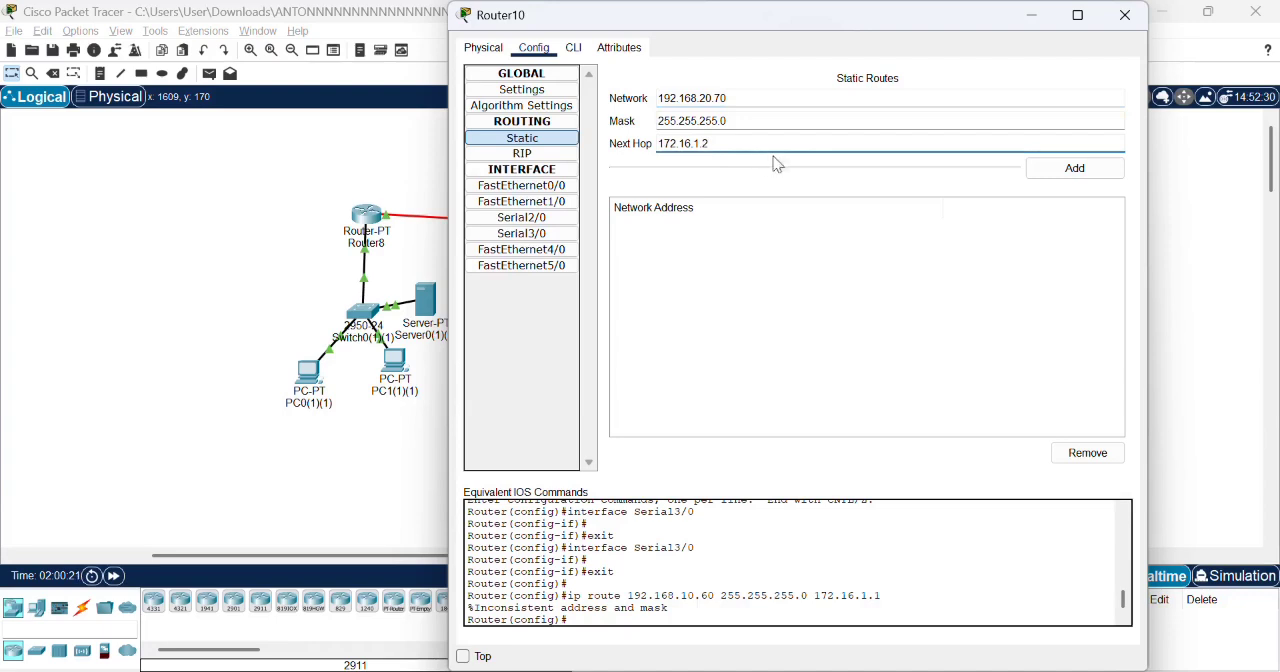
pyautogui.click(1074, 168)
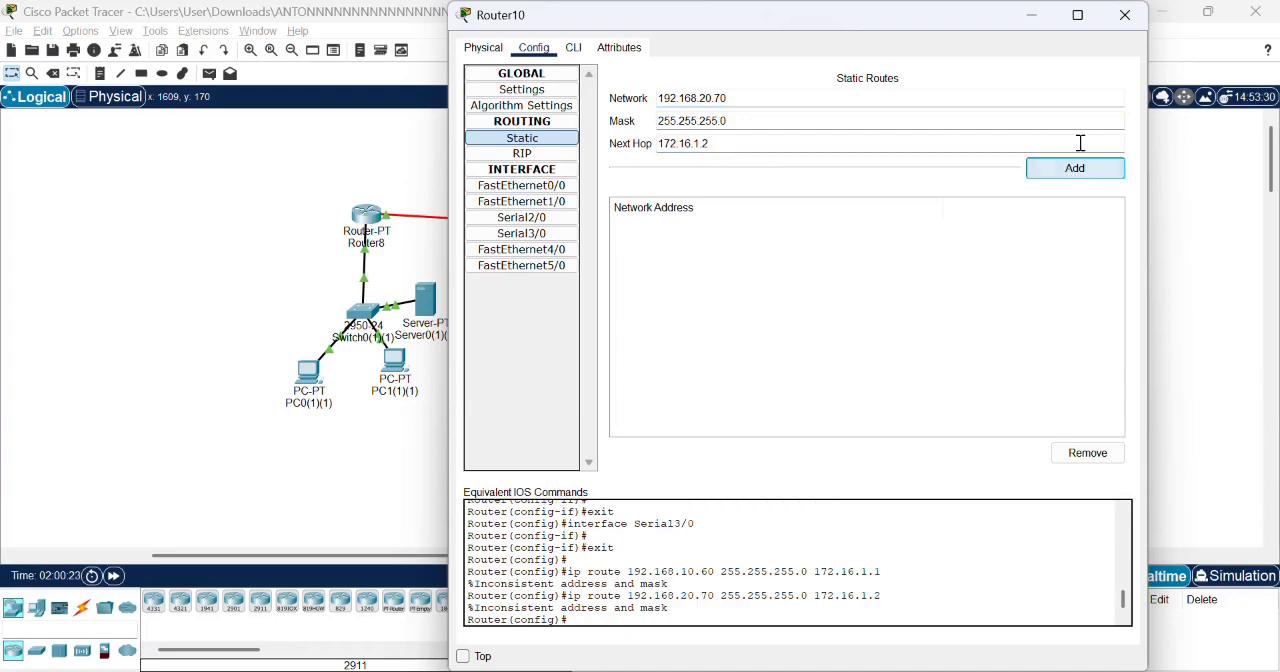
pyautogui.click(1128, 17)
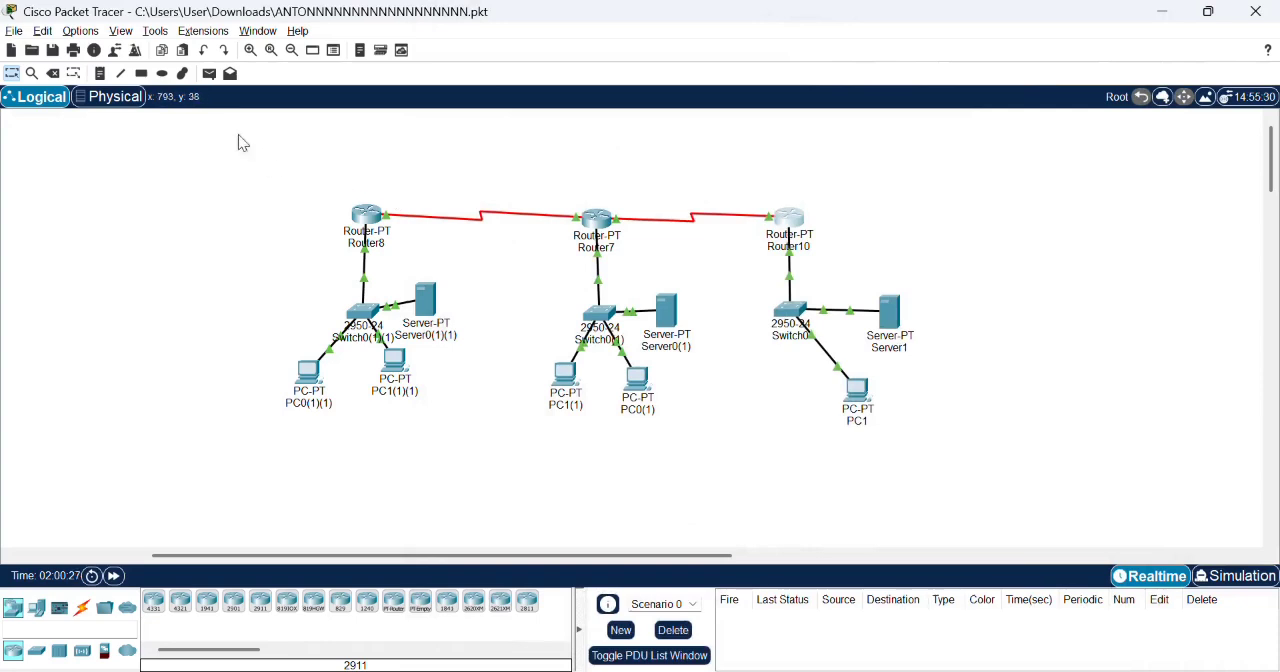
# - Send a simple PDU from PC0(1)(1) in Router8's LAN to PC1(1) in Router7's LAN
pyautogui.click(209, 74)
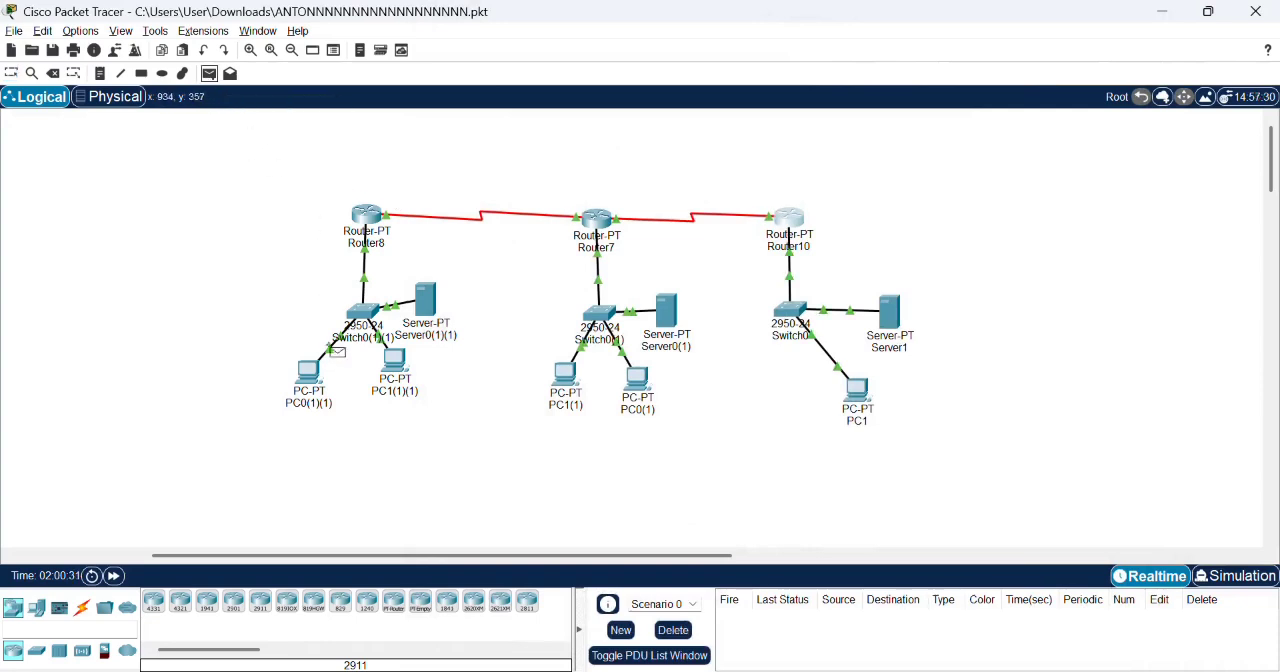
pyautogui.click(310, 372)
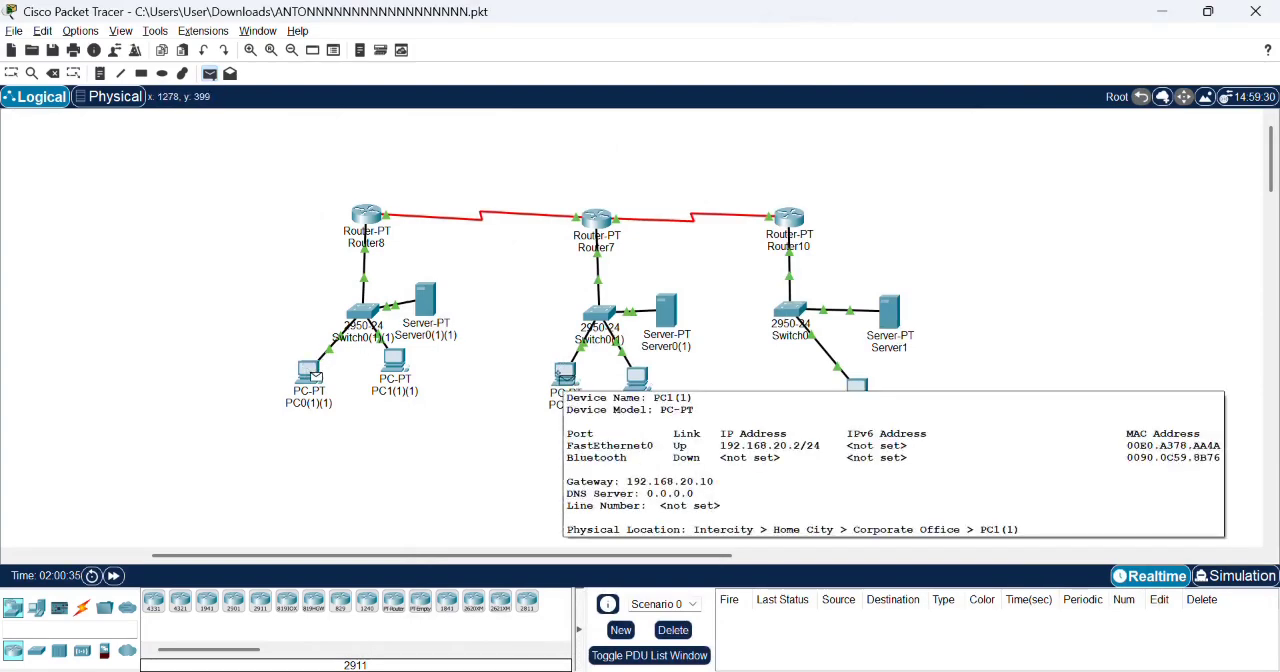
pyautogui.click(564, 376)
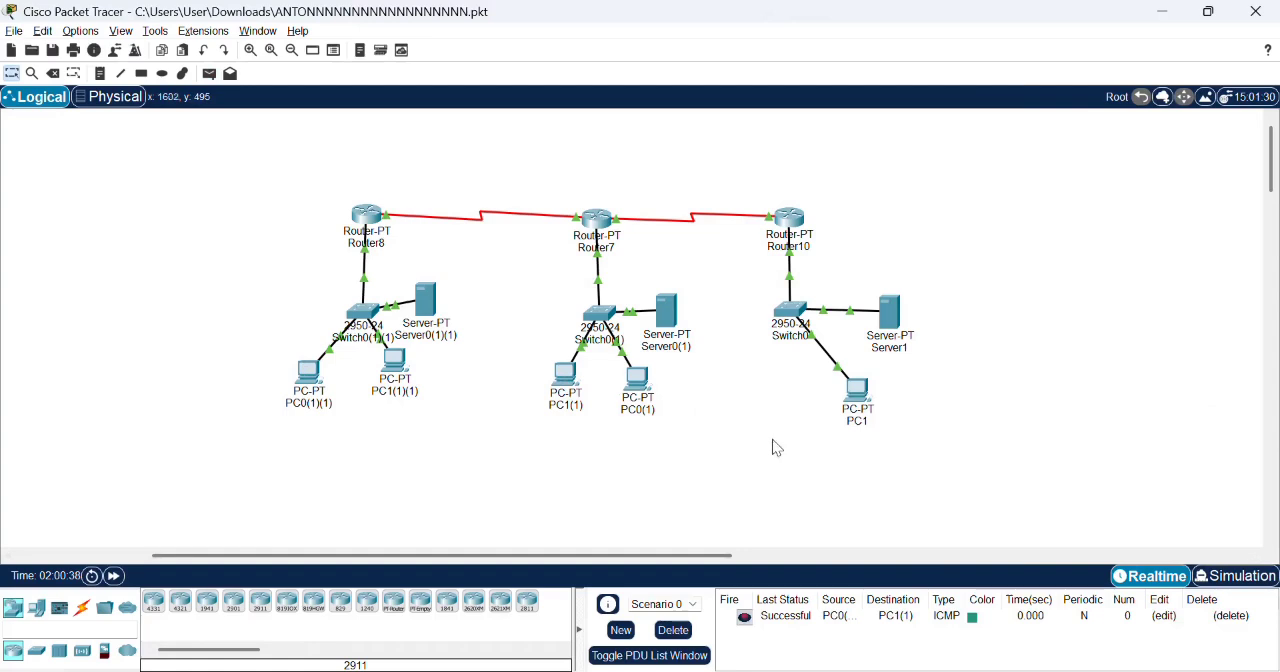
# - Send a simple PDU from PC0(1)(1) to PC1(1)(1) within Router8's LAN
pyautogui.click(207, 76)
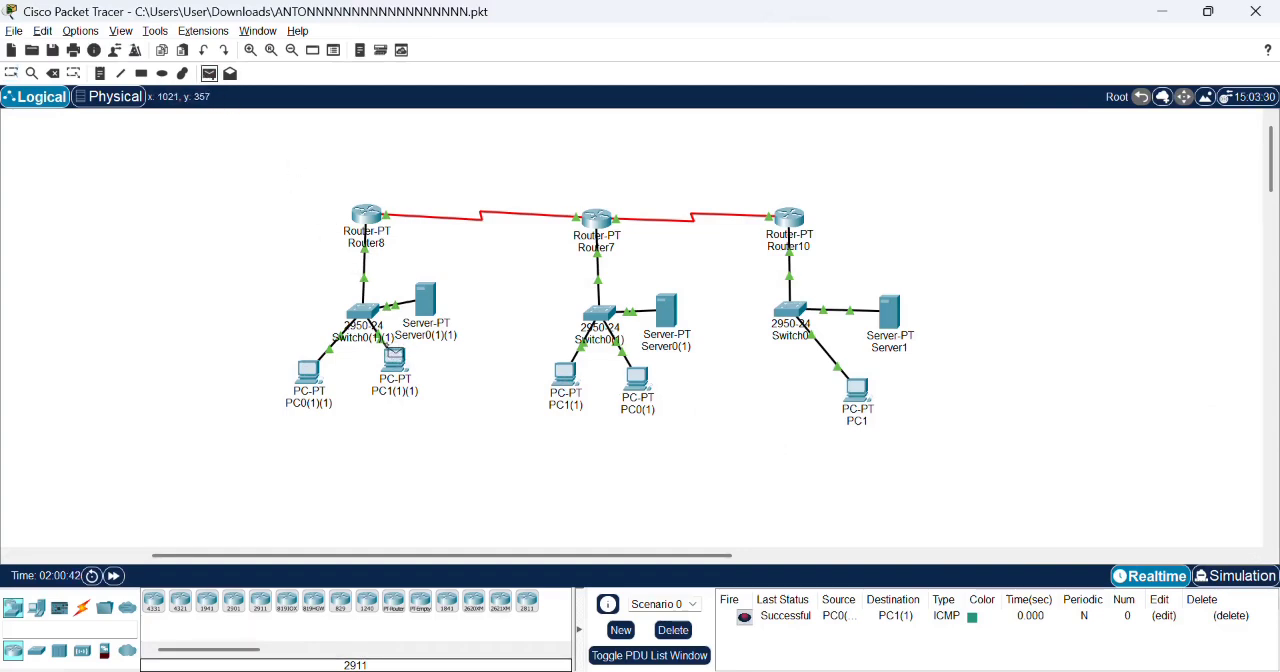
pyautogui.moveTo(394, 357)
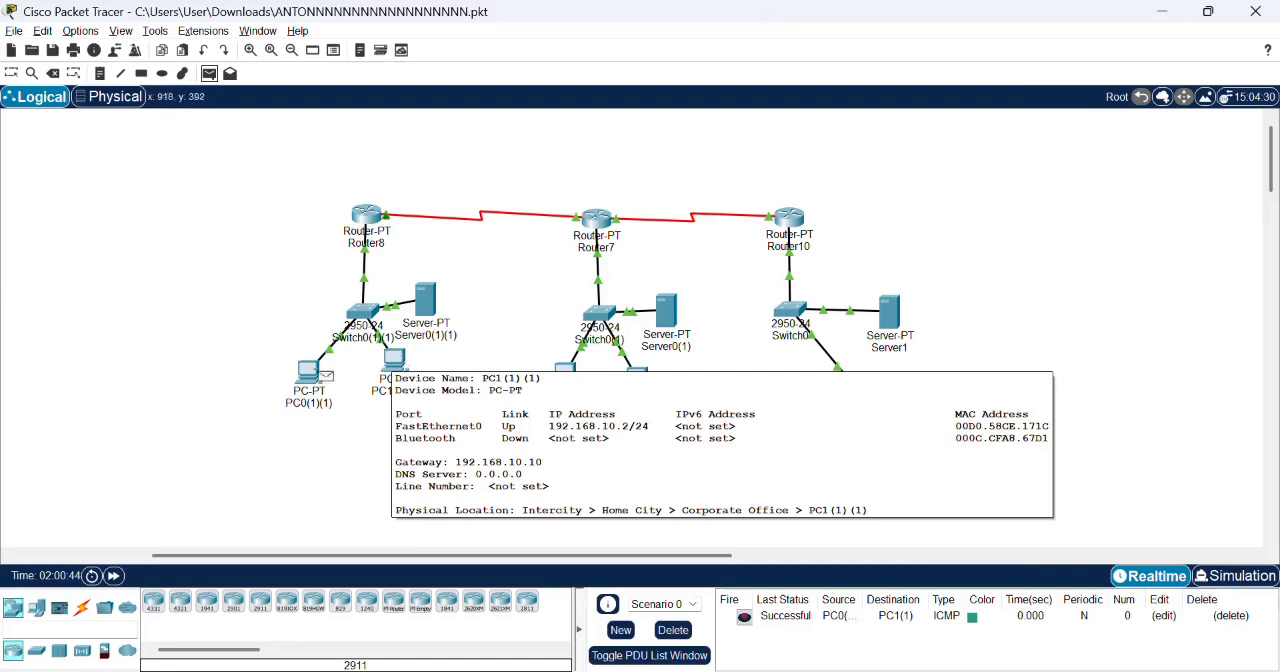
pyautogui.click(306, 378)
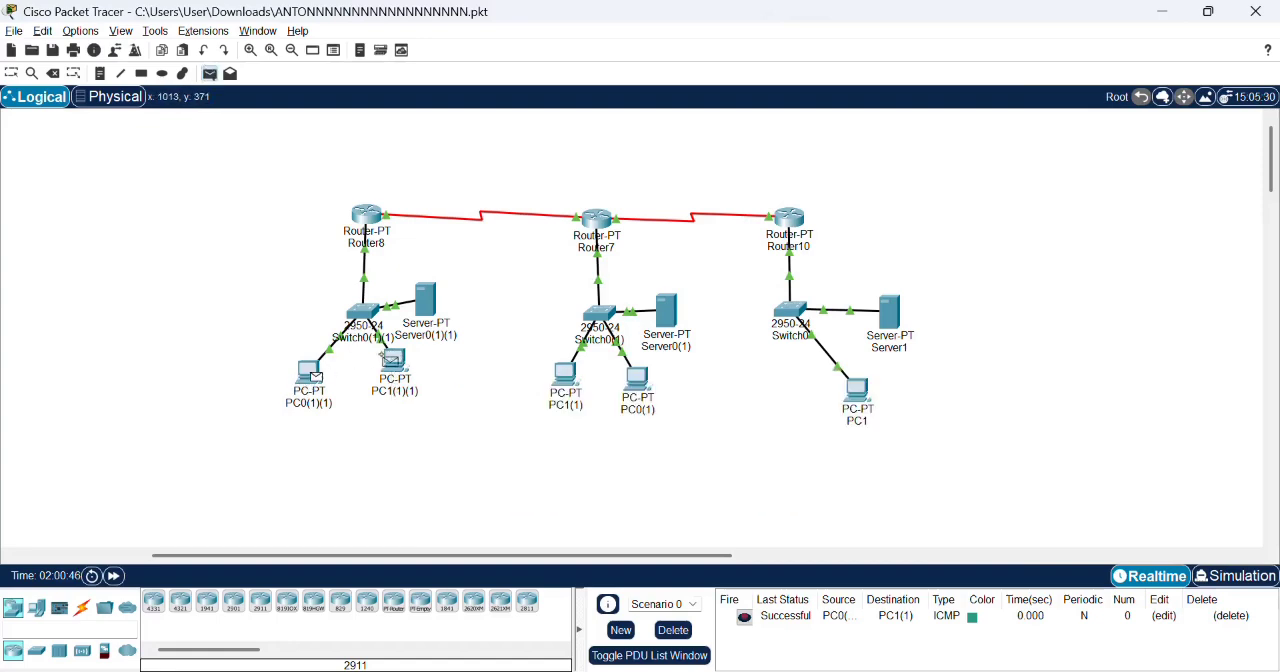
pyautogui.click(394, 360)
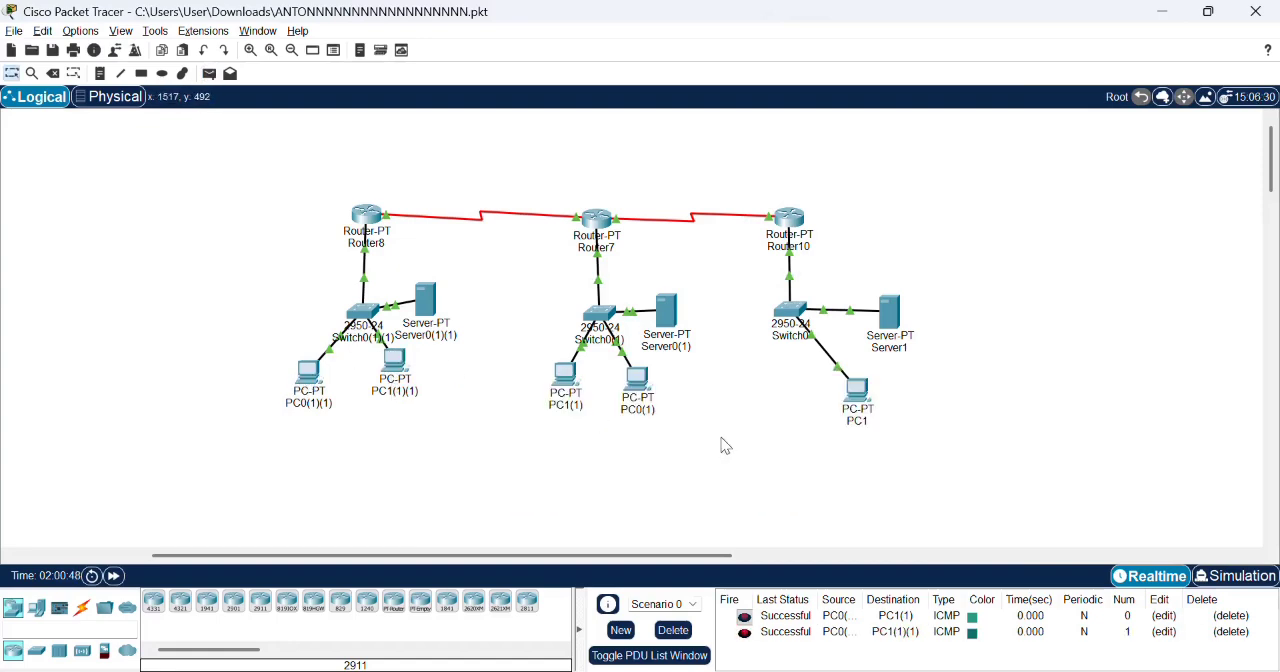